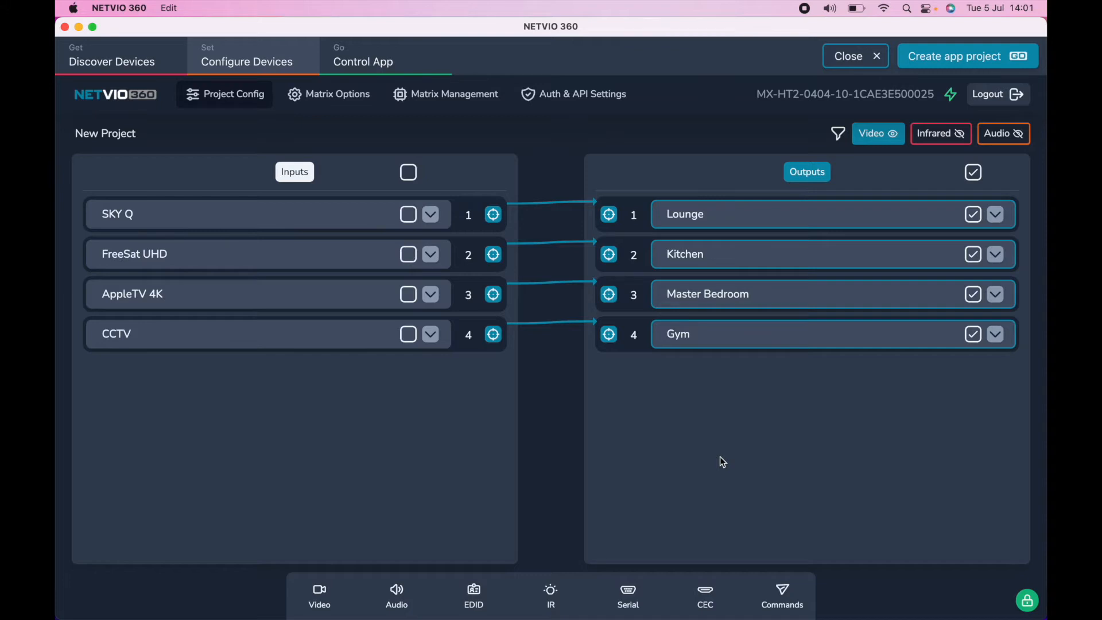
# Step: Assign the SKY Q input to the Kitchen output, and switch Kitchen back to FreeSat UHD
pyautogui.click(493, 216)
pyautogui.click(609, 254)
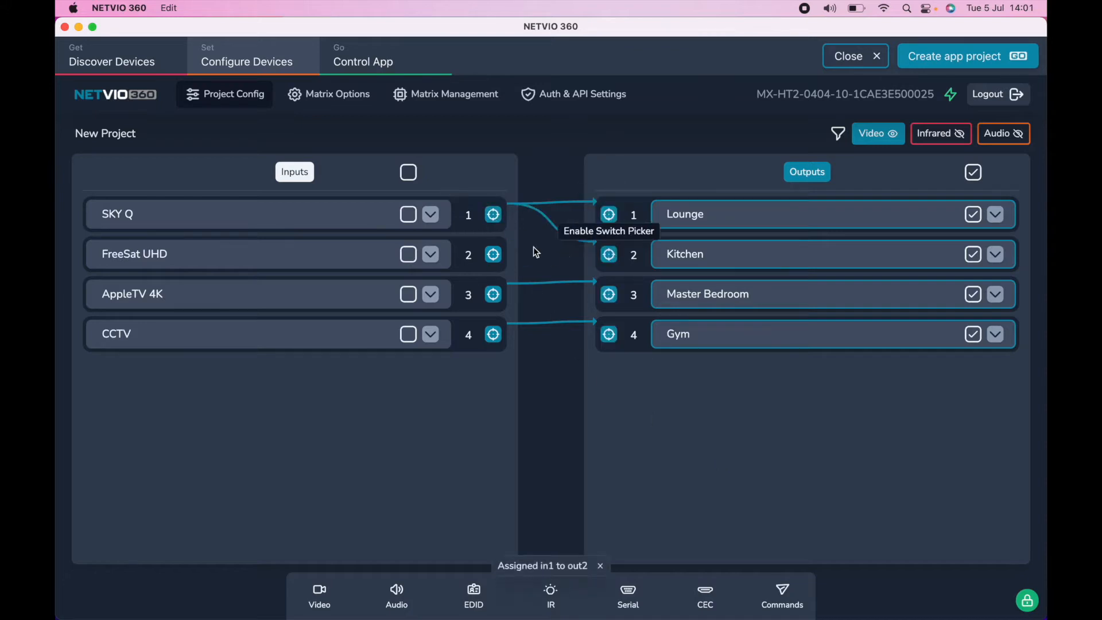
pyautogui.click(497, 254)
pyautogui.click(608, 254)
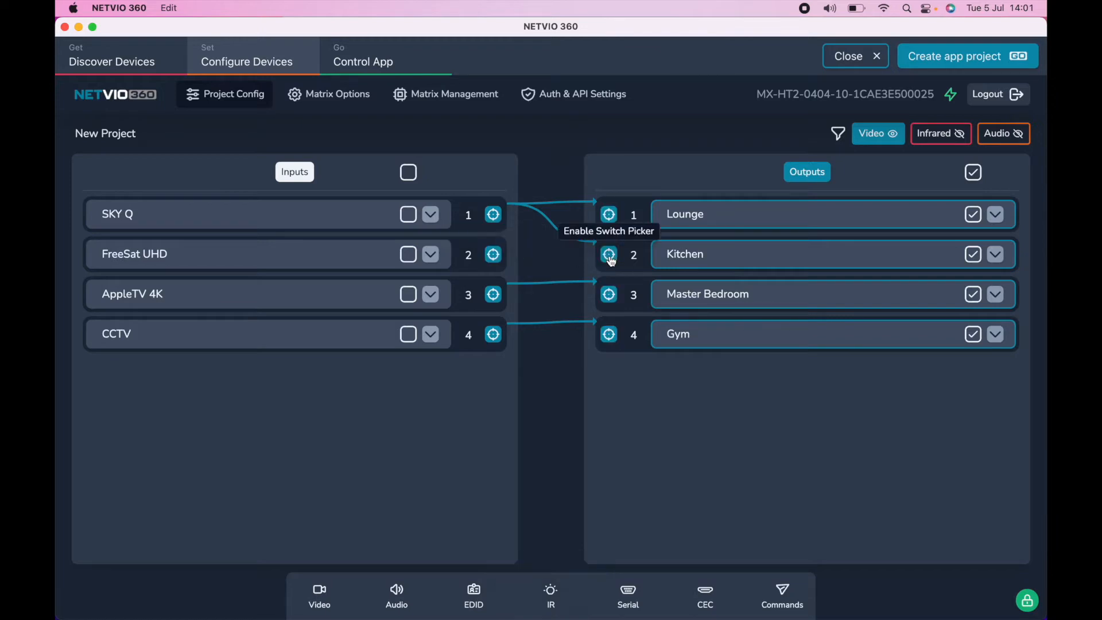
# Step: Show the audio routes alongside the video routes and expand the SKY Q input and Lounge output details
pyautogui.click(1005, 136)
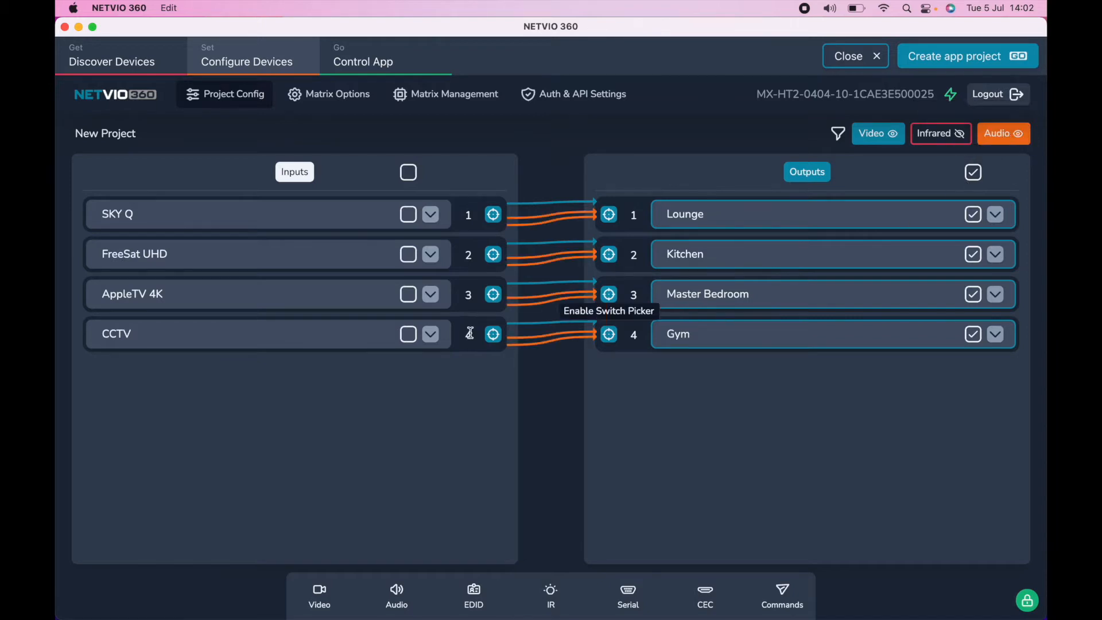
pyautogui.click(430, 216)
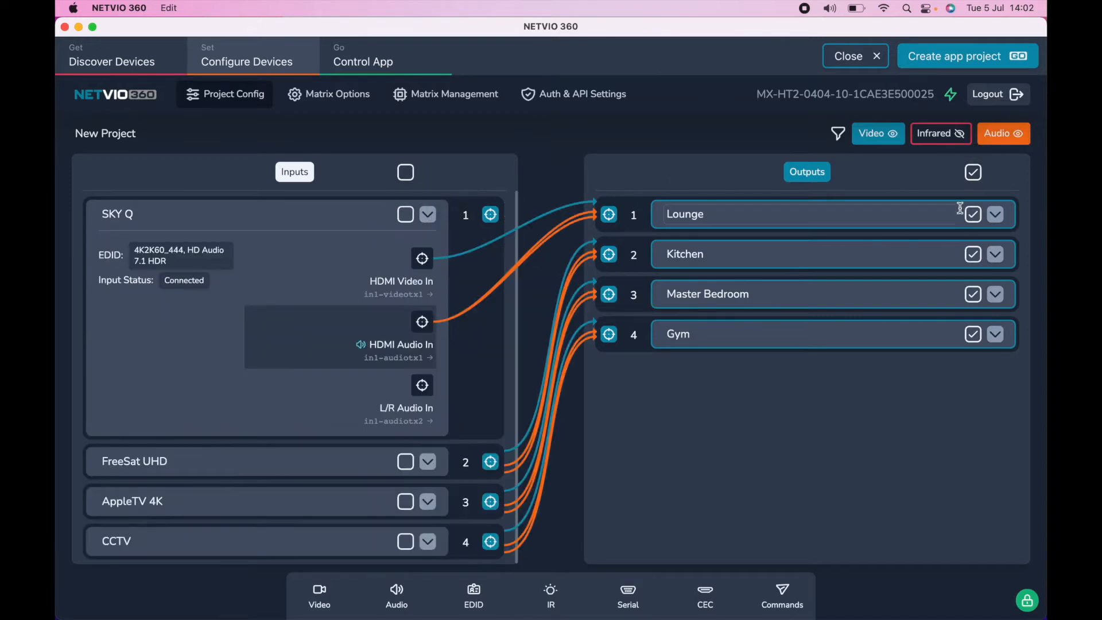
pyautogui.click(993, 215)
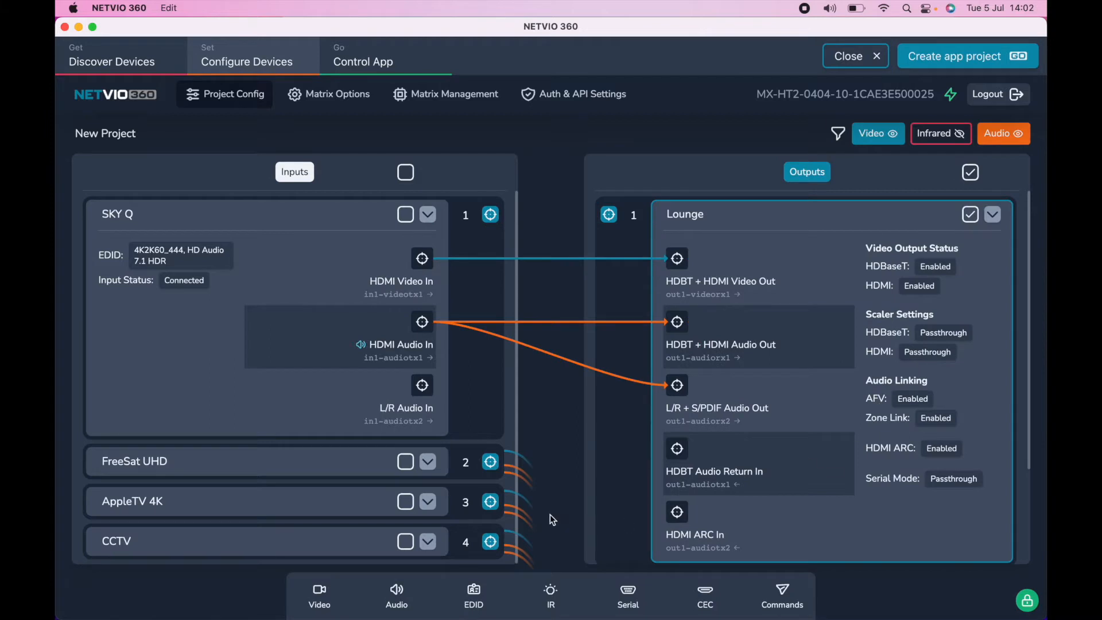
pyautogui.moveTo(549, 513)
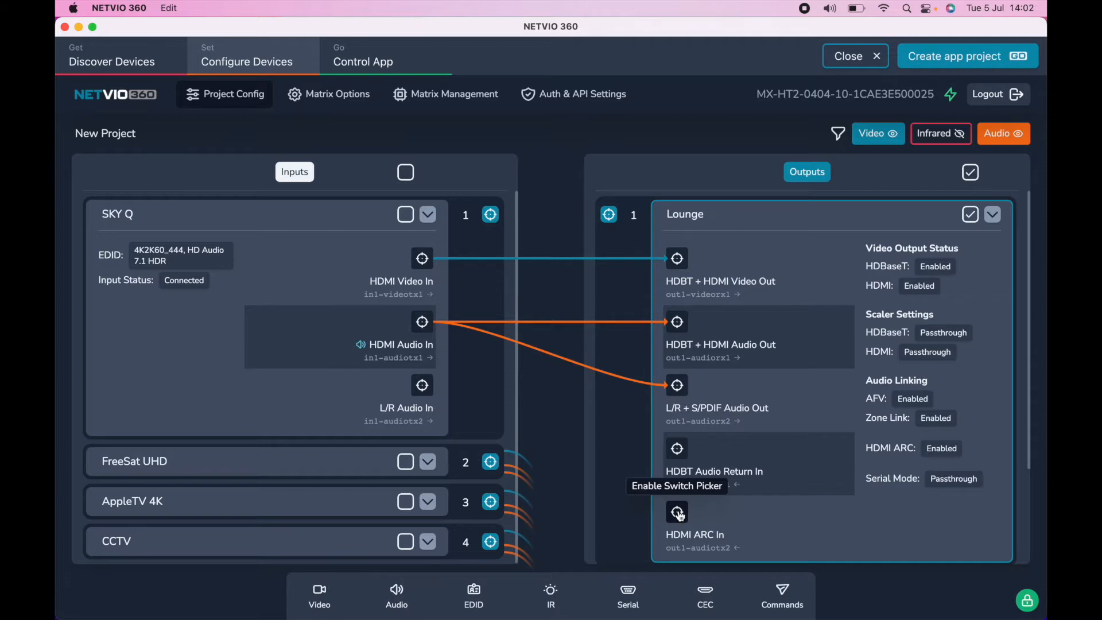
# Step: Assign FreeSat UHD to the Lounge output, and switch Lounge back to SKY Q
pyautogui.click(490, 462)
pyautogui.click(610, 217)
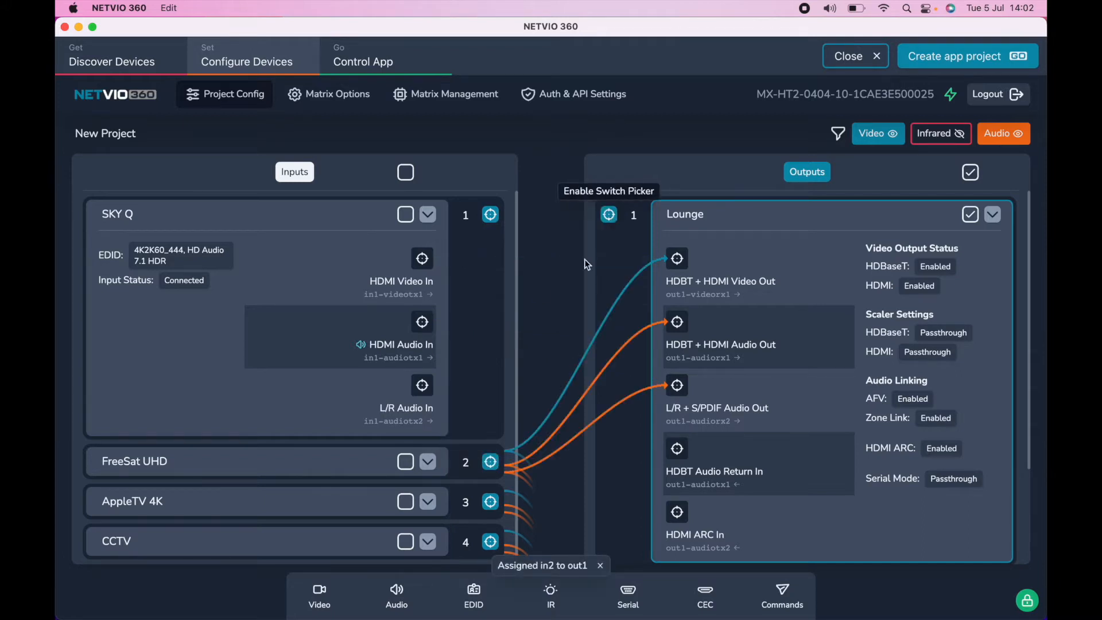
pyautogui.click(491, 215)
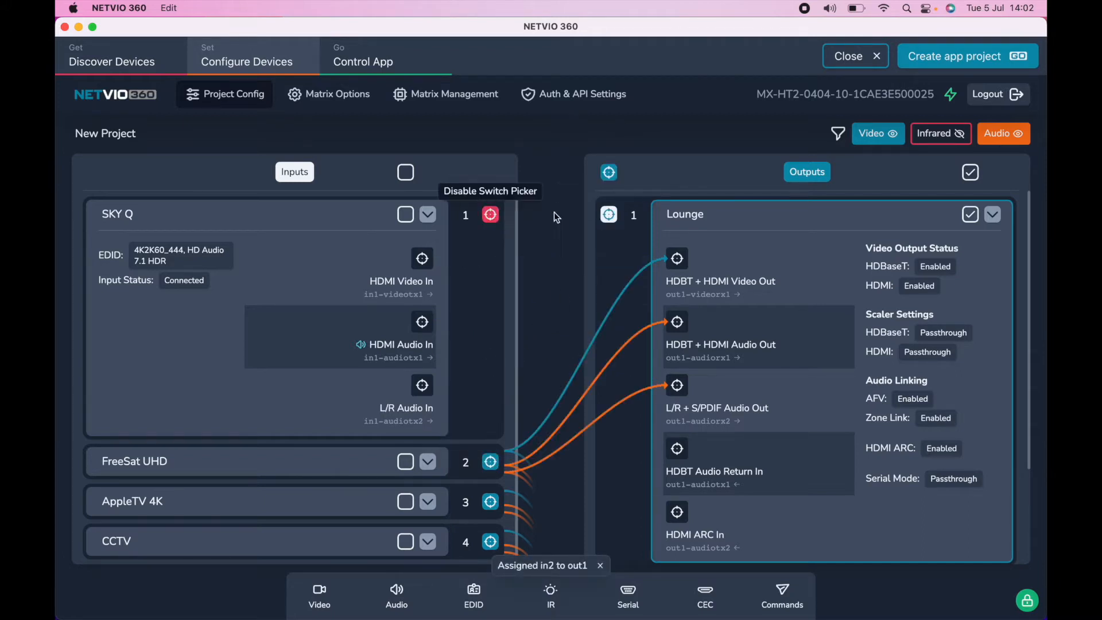
pyautogui.click(609, 214)
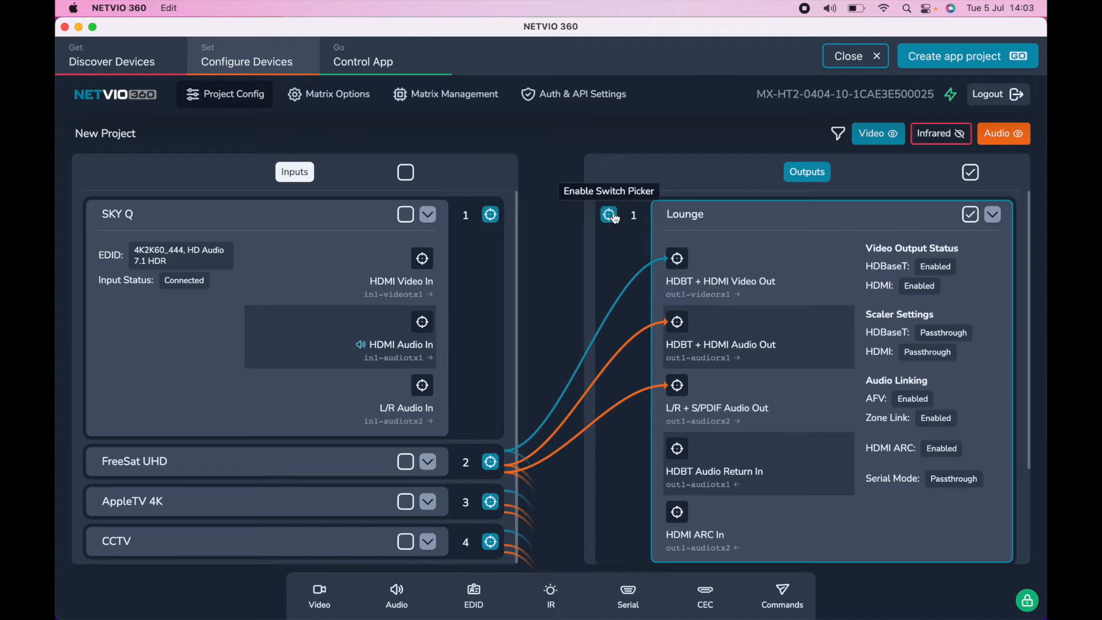
# Step: Try to route SKY Q's L/R Audio In to the Lounge's L/R + S/PDIF Audio Out
pyautogui.click(426, 398)
pyautogui.click(677, 388)
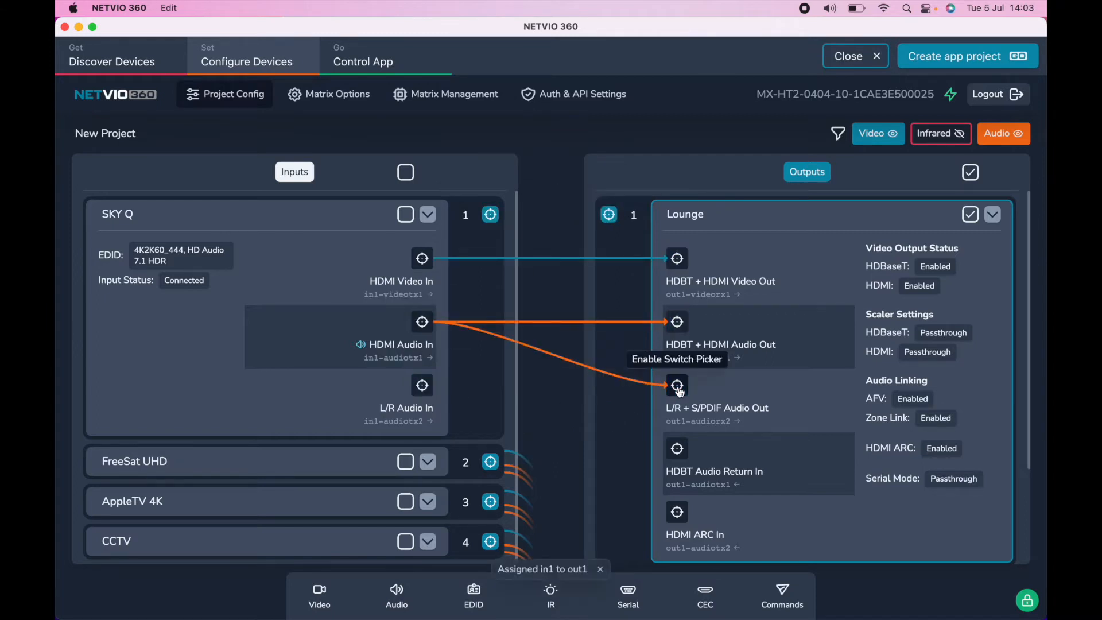
# Step: Expand the Kitchen output and route SKY Q's HDMI Audio In to its HDBT + HDMI Audio Out
pyautogui.click(423, 322)
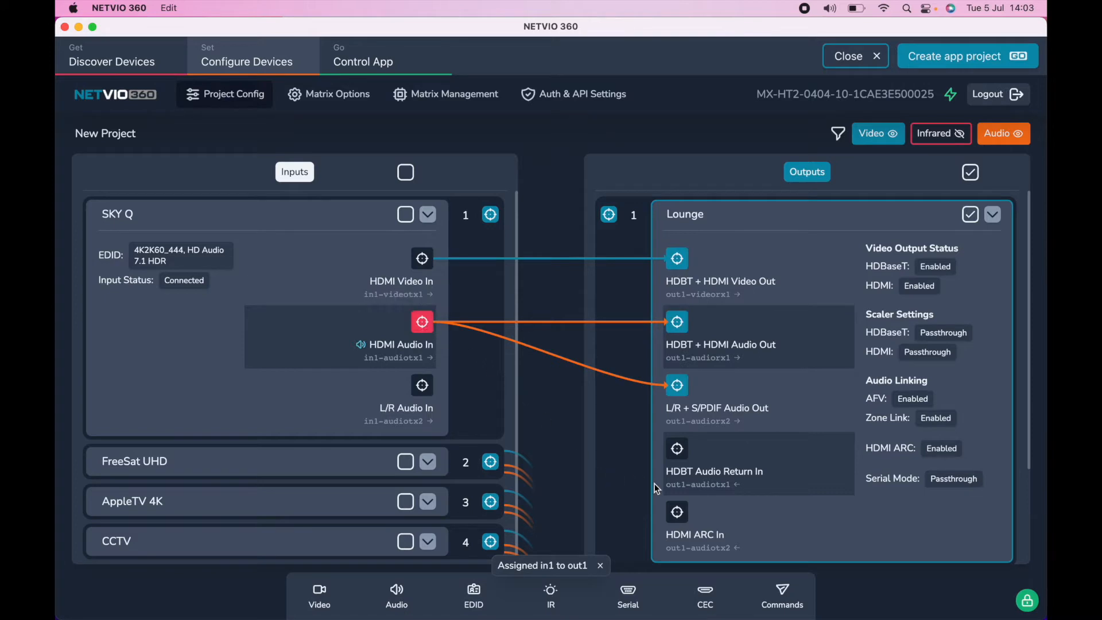
pyautogui.scroll(-3, 652, 483)
pyautogui.click(993, 464)
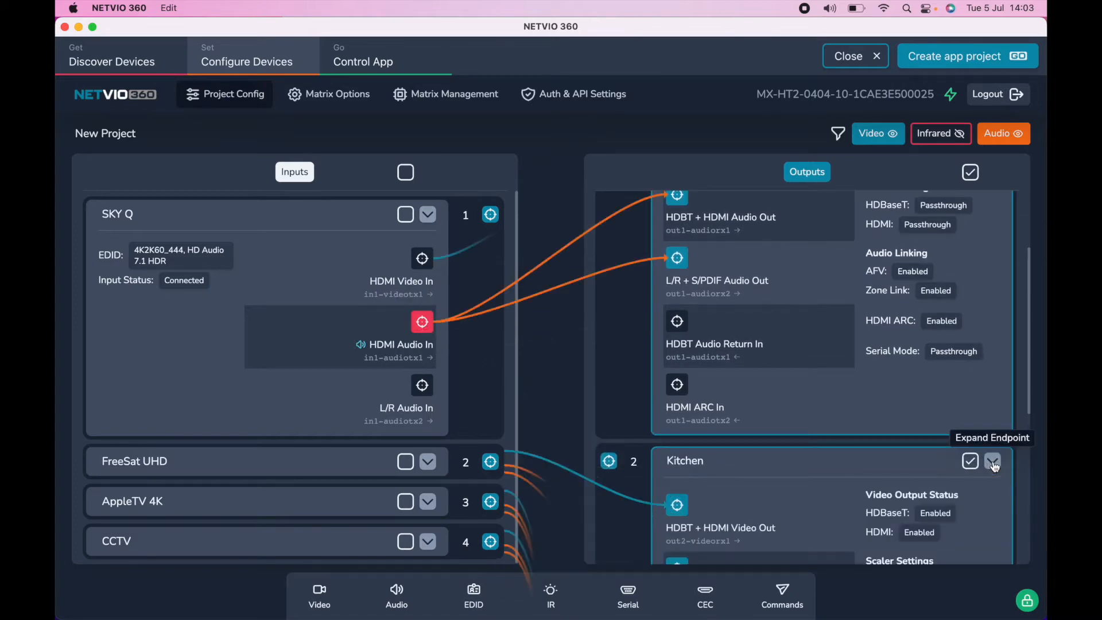
pyautogui.scroll(-5, 803, 517)
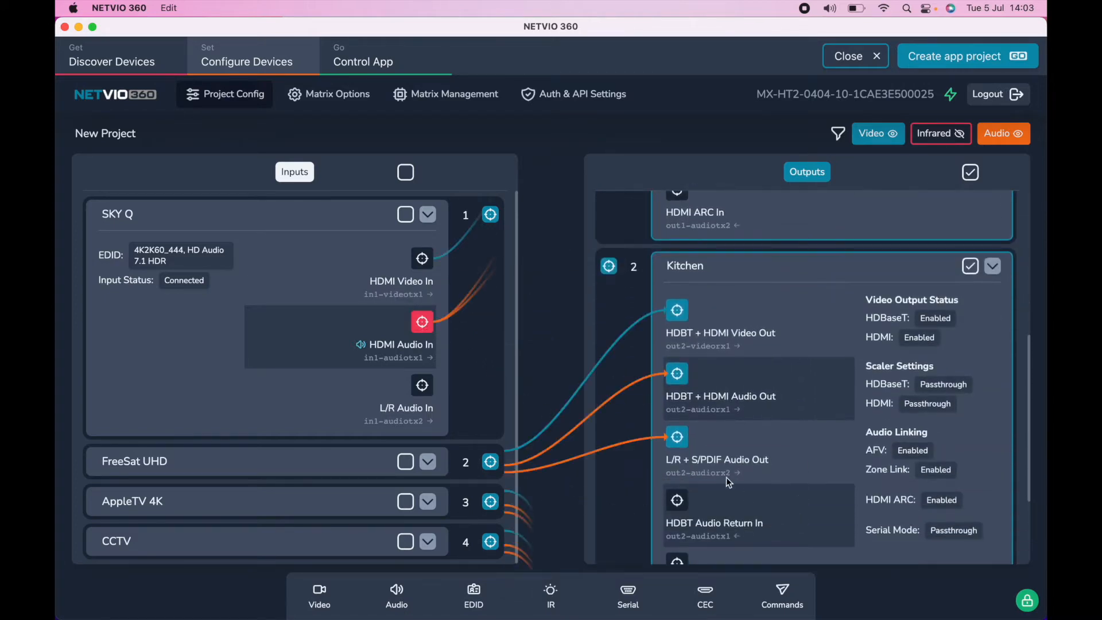
pyautogui.click(677, 374)
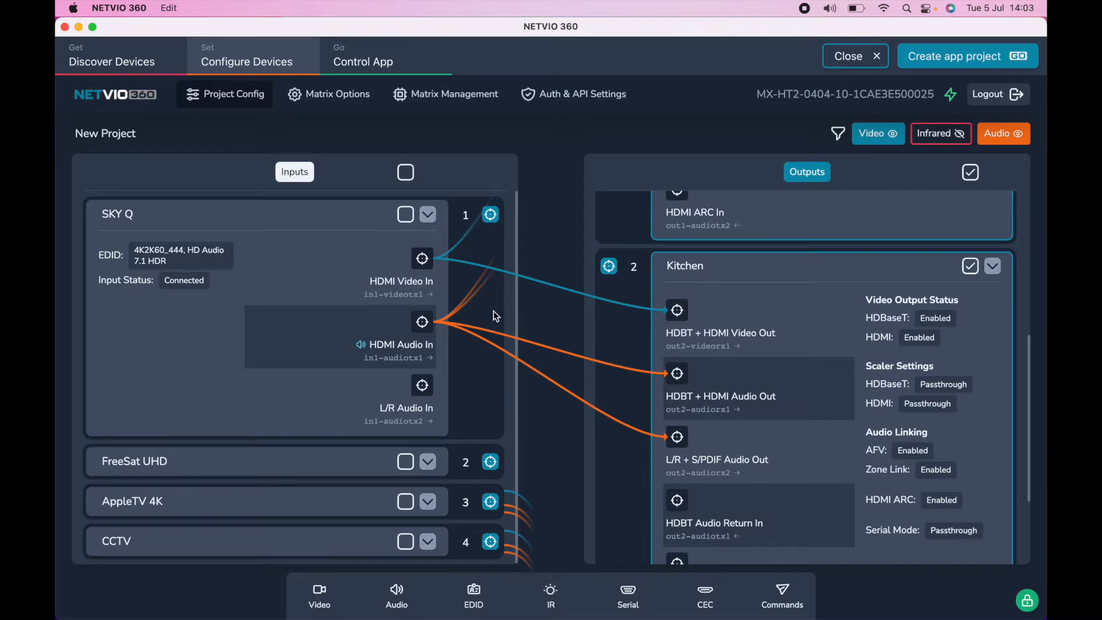
# Step: Collapse the Lounge, Kitchen and SKY Q details and assign FreeSat UHD to the Kitchen output
pyautogui.scroll(5, 796, 308)
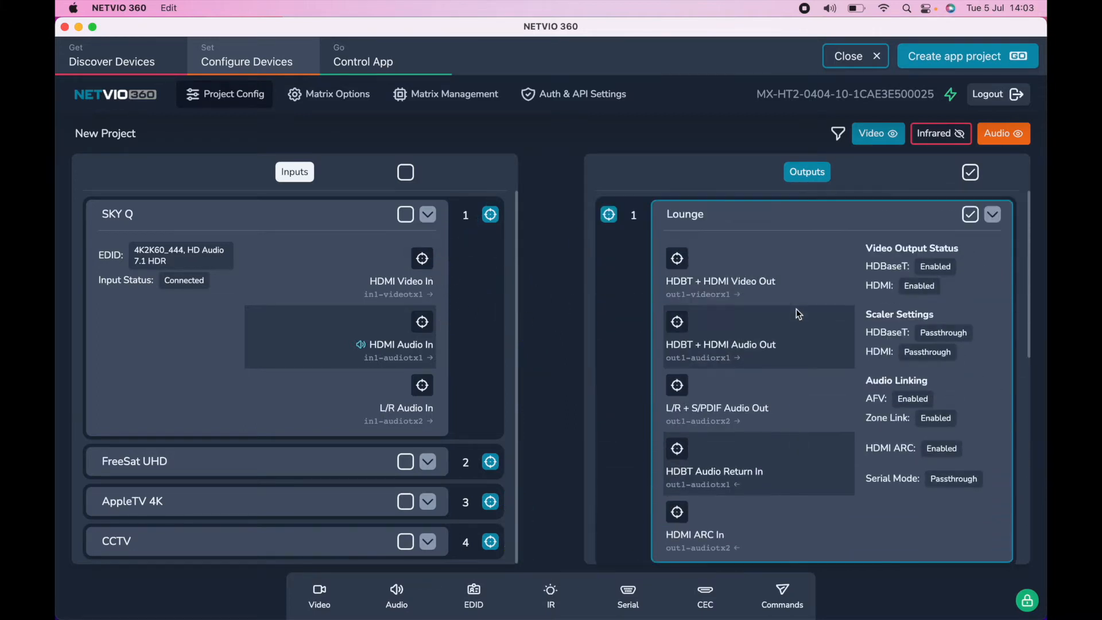
pyautogui.click(994, 215)
pyautogui.click(994, 255)
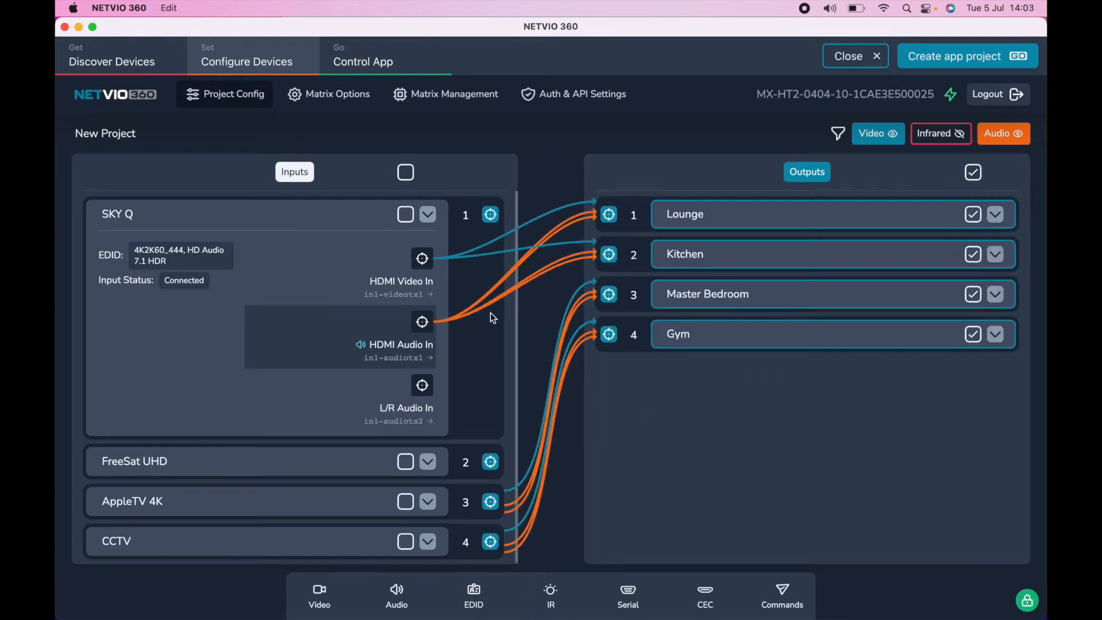
pyautogui.click(428, 214)
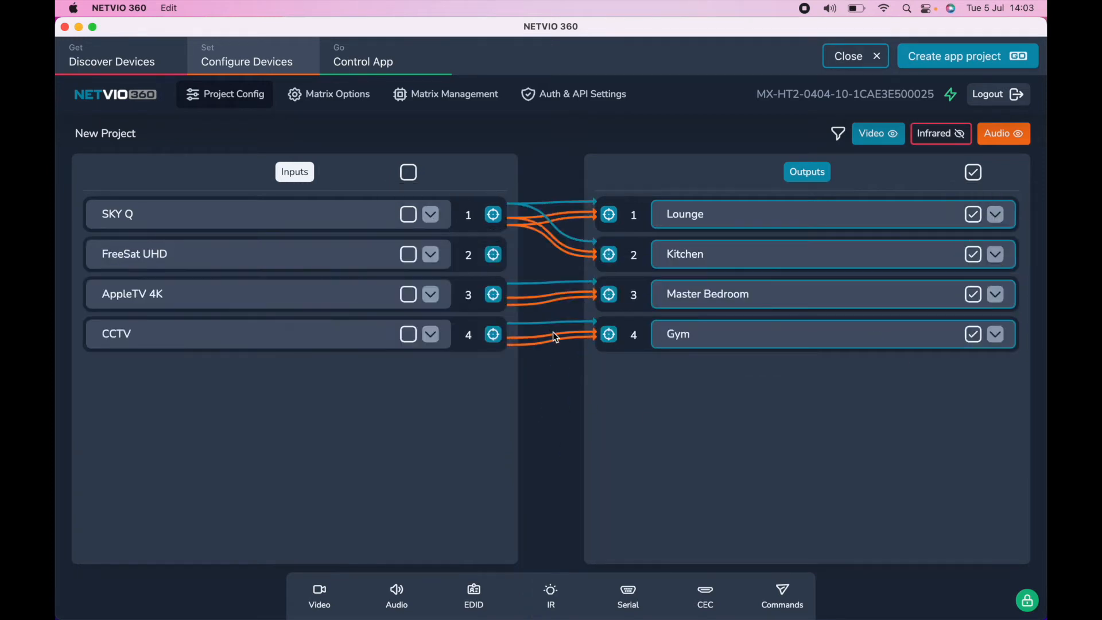
pyautogui.click(497, 258)
pyautogui.click(609, 254)
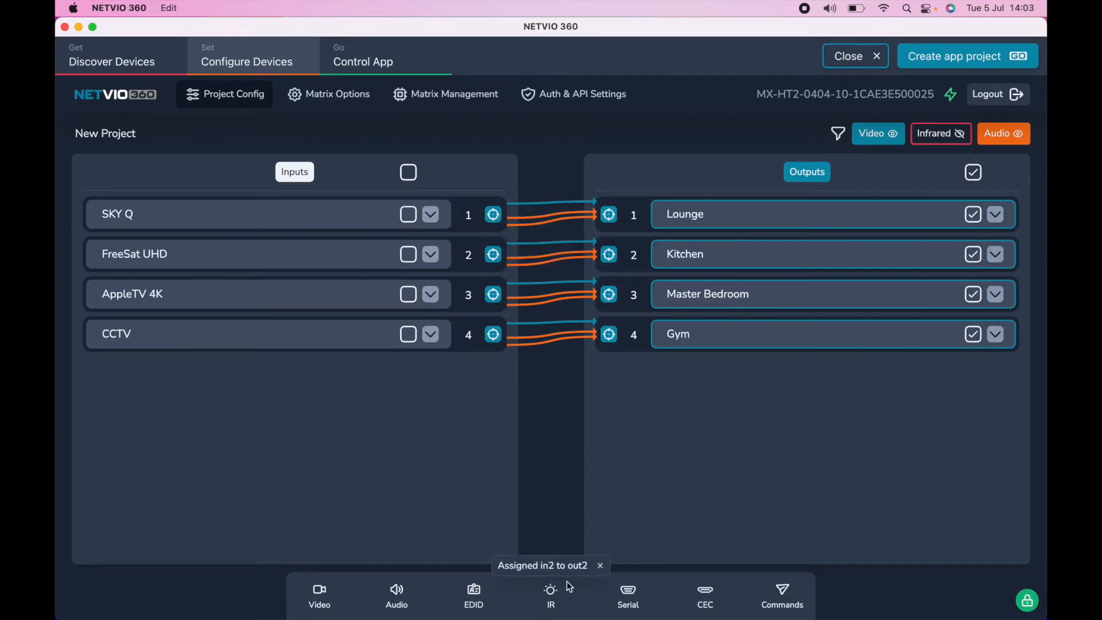
# Step: In the audio settings of all four outputs, disable the Analog & S/PDIF Output Link to main Zone and apply the change
pyautogui.click(397, 597)
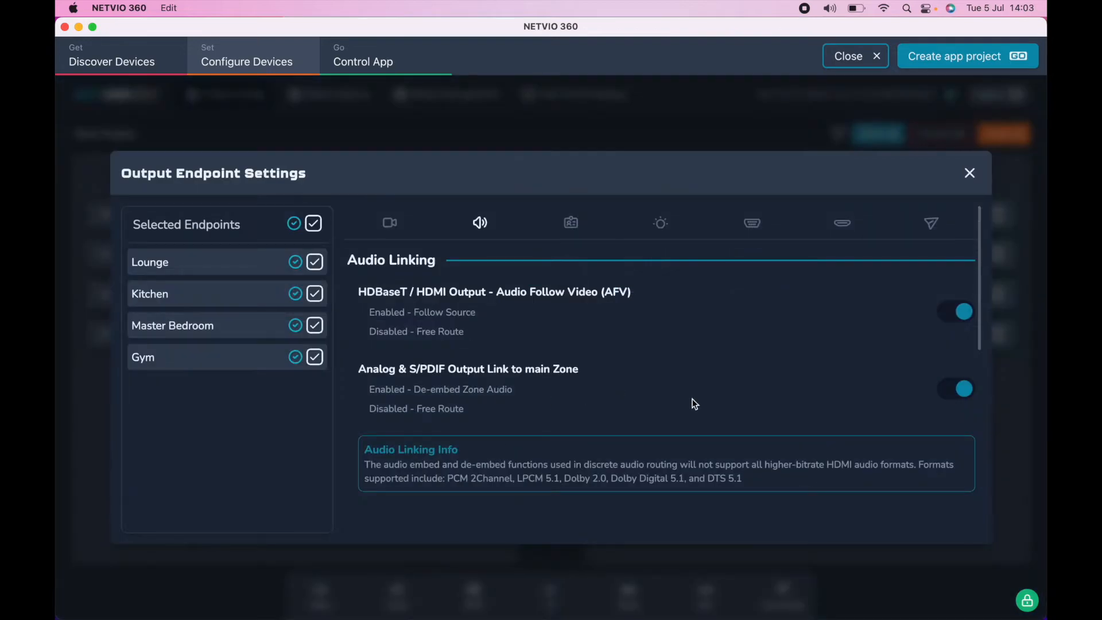
pyautogui.scroll(-5, 694, 404)
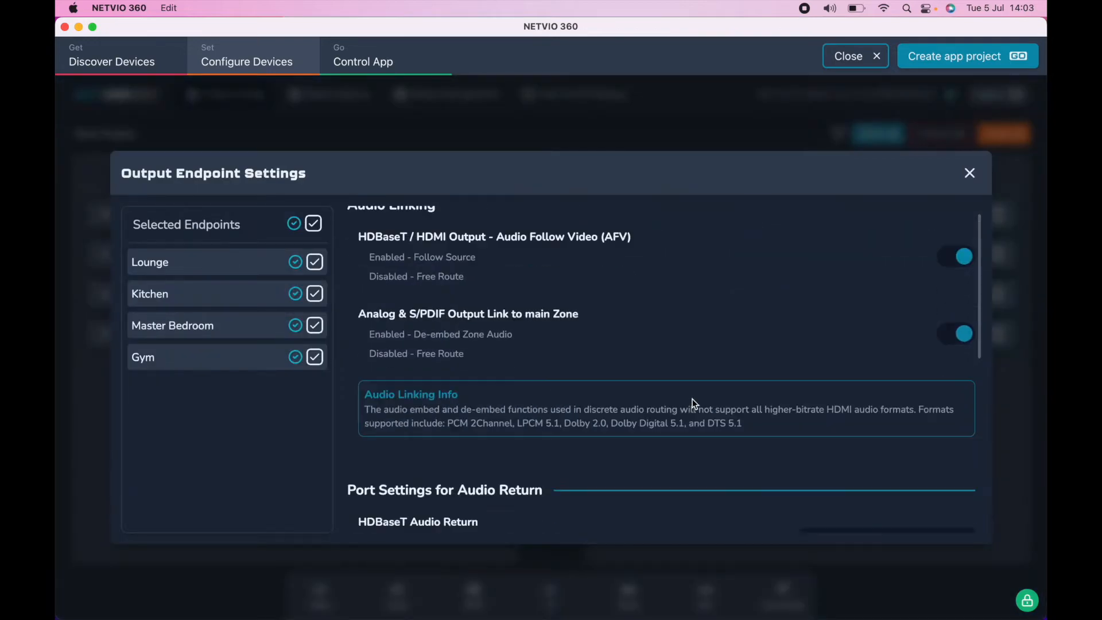
pyautogui.scroll(-3, 694, 404)
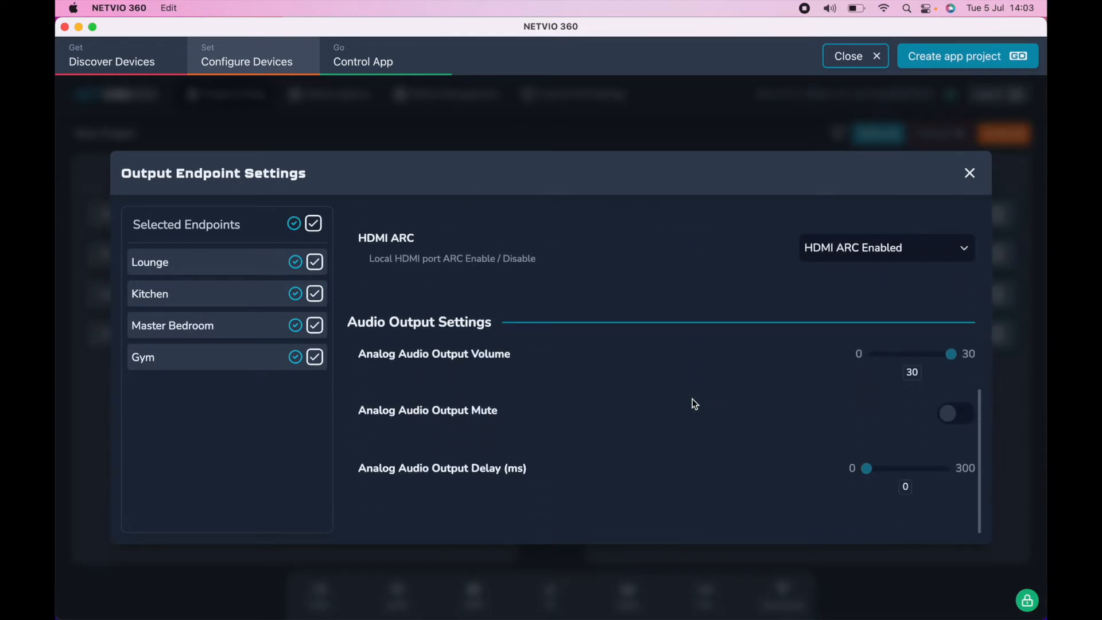
pyautogui.scroll(8, 750, 384)
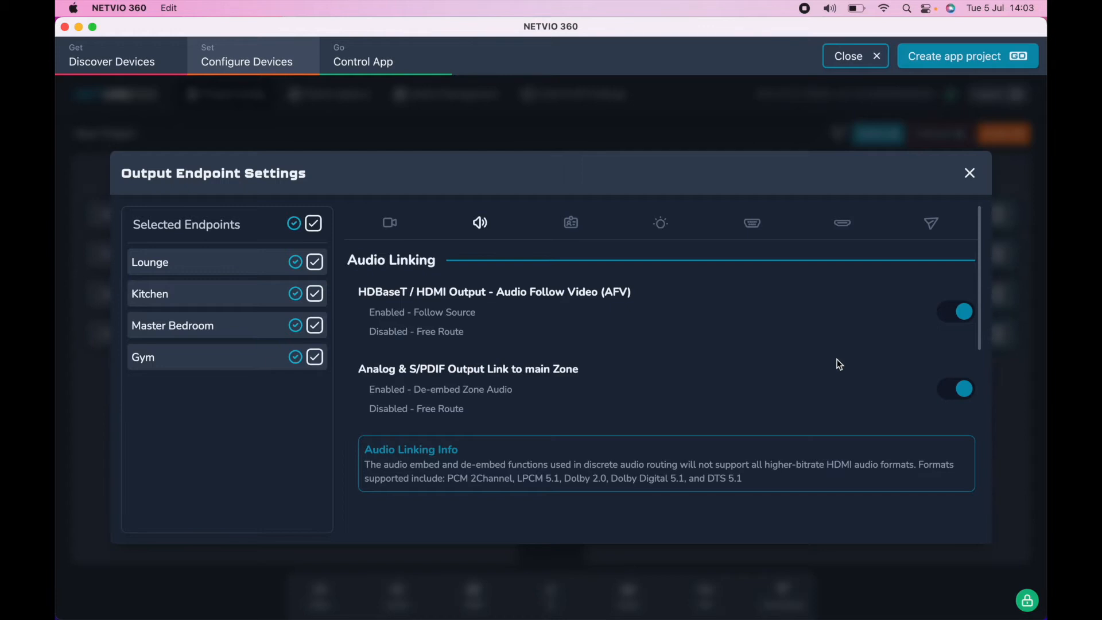
pyautogui.click(953, 396)
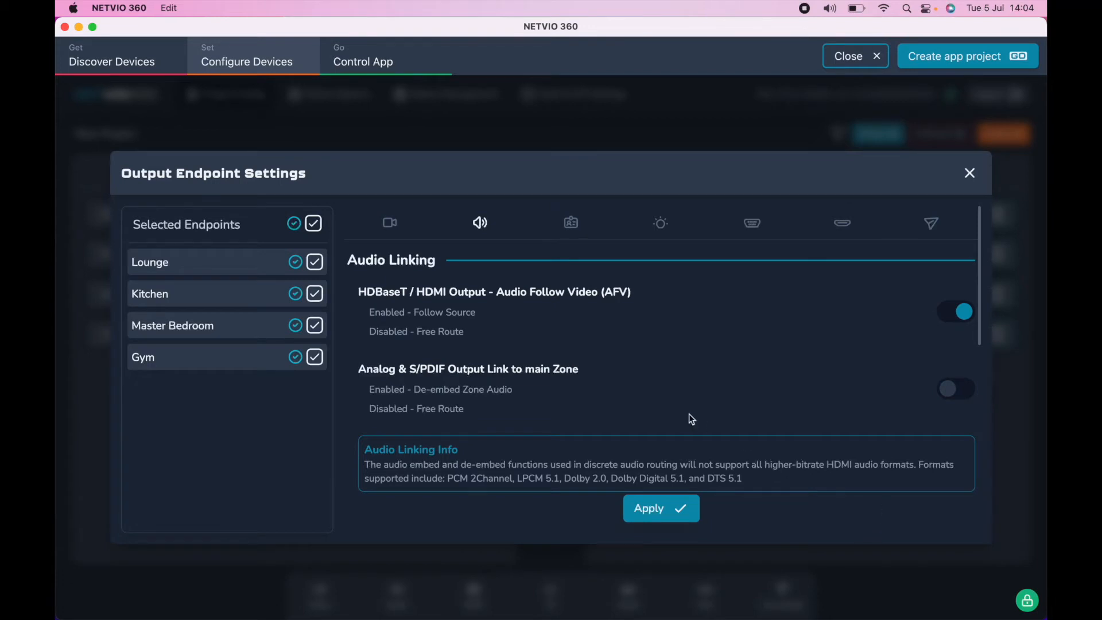
pyautogui.click(652, 509)
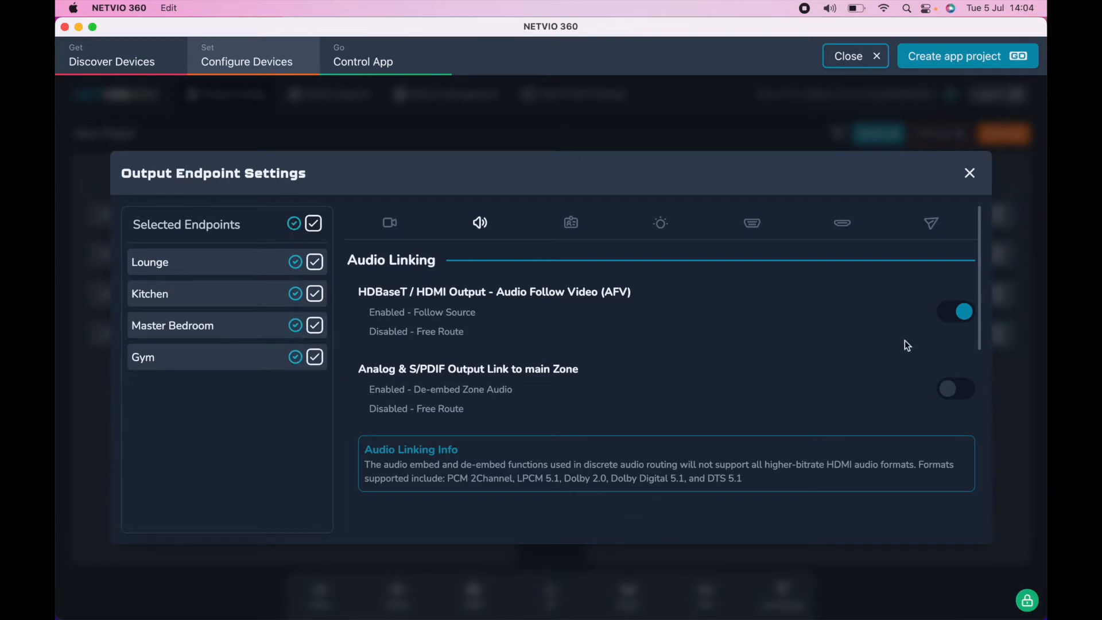
pyautogui.click(968, 173)
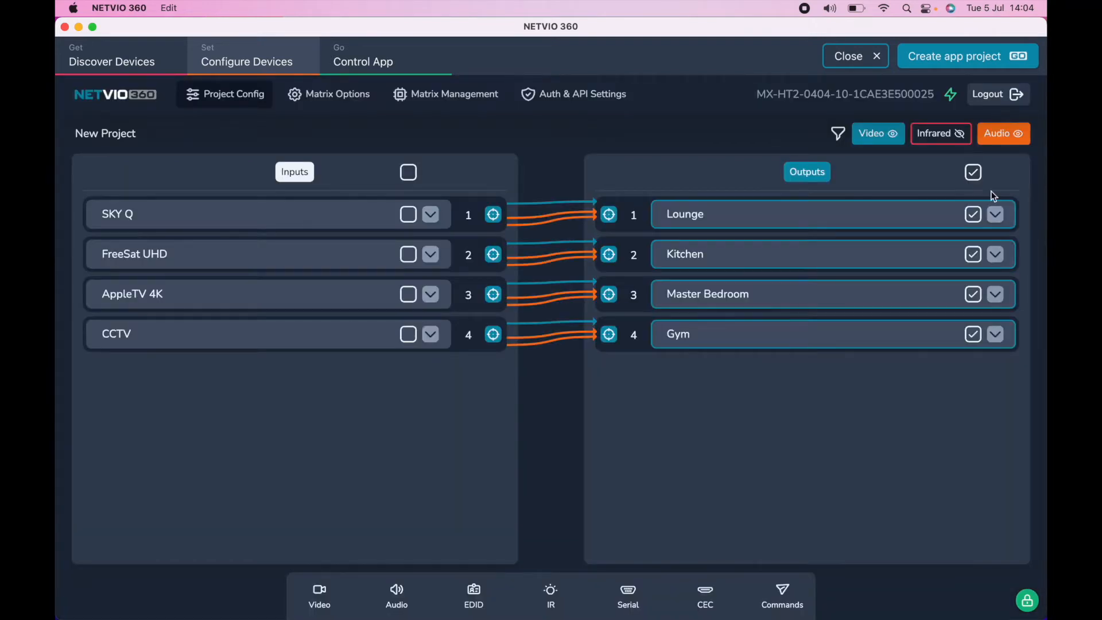
# Step: Expand the SKY Q and Lounge endpoints and assign FreeSat UHD to the Lounge output
pyautogui.click(430, 214)
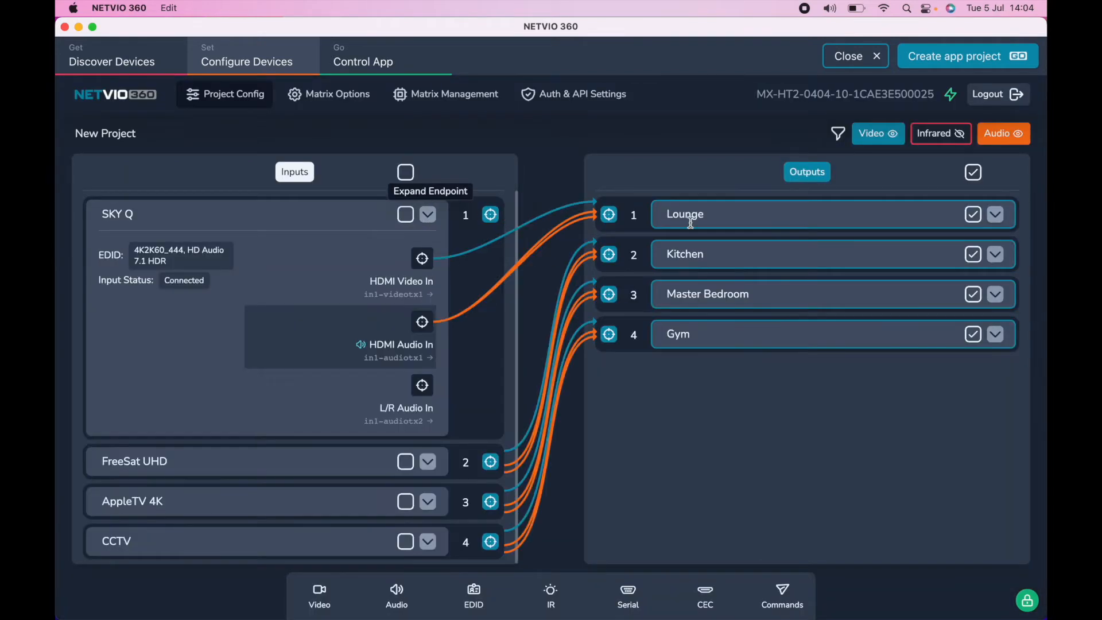
pyautogui.click(996, 216)
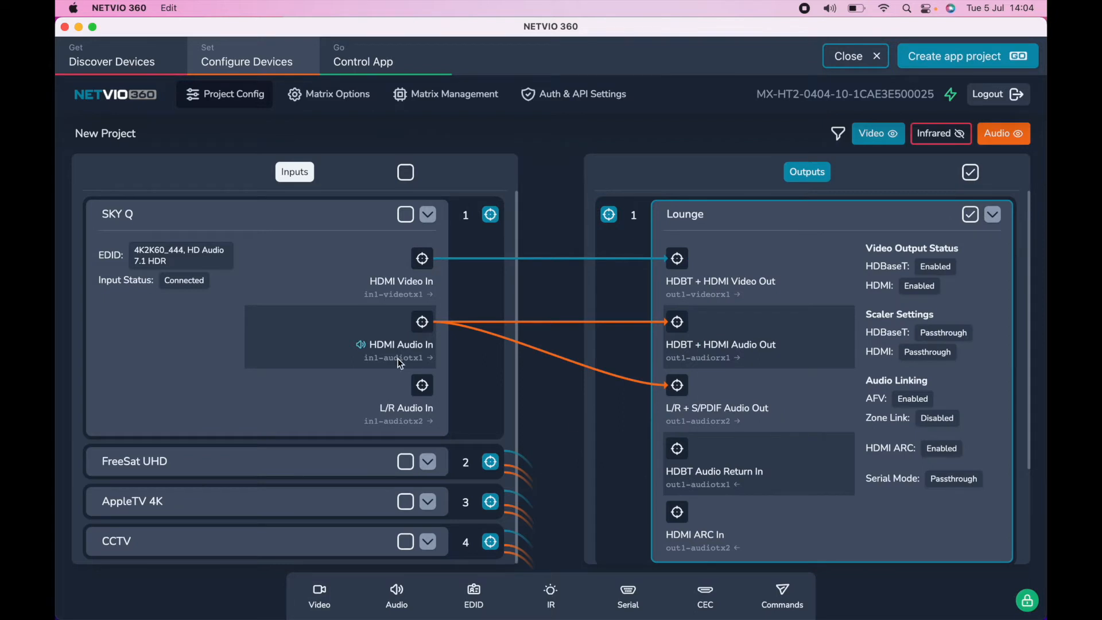
pyautogui.click(492, 463)
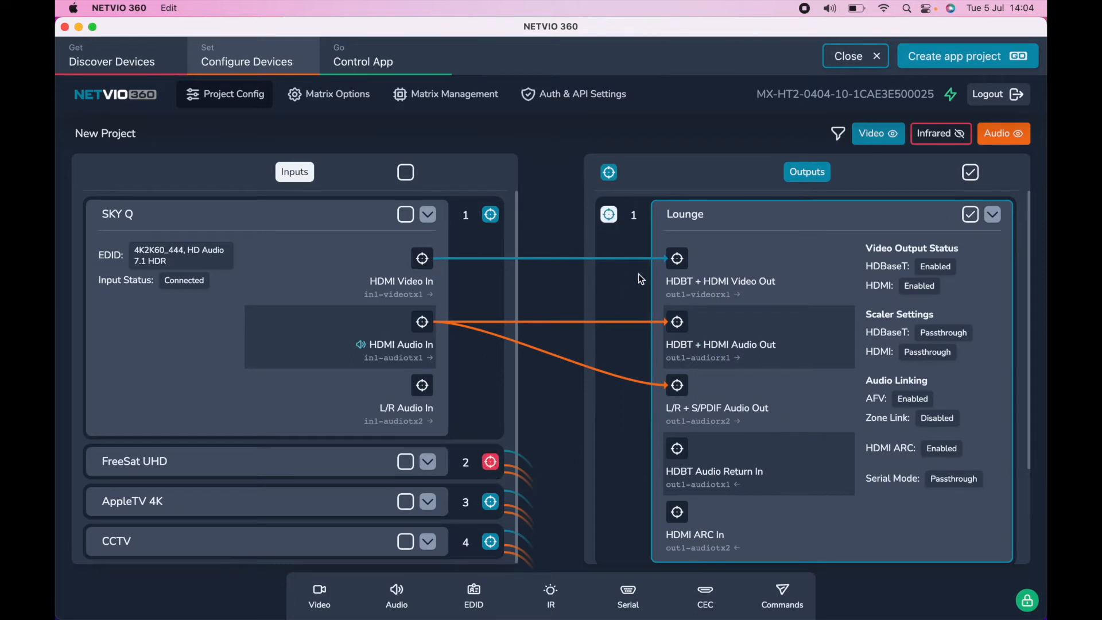
pyautogui.click(611, 216)
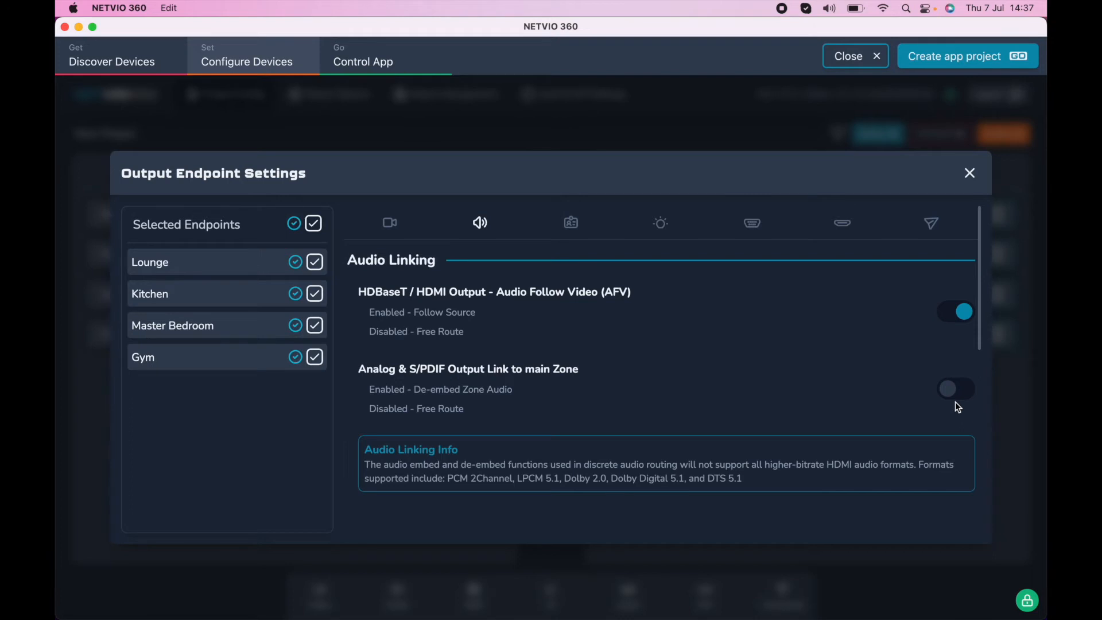
# Step: Examine the HDBaseT Audio Return and HDMI ARC options in the audio return port settings, keeping Receiver HDMI ARC selected
pyautogui.scroll(-5, 956, 404)
pyautogui.scroll(-2, 957, 406)
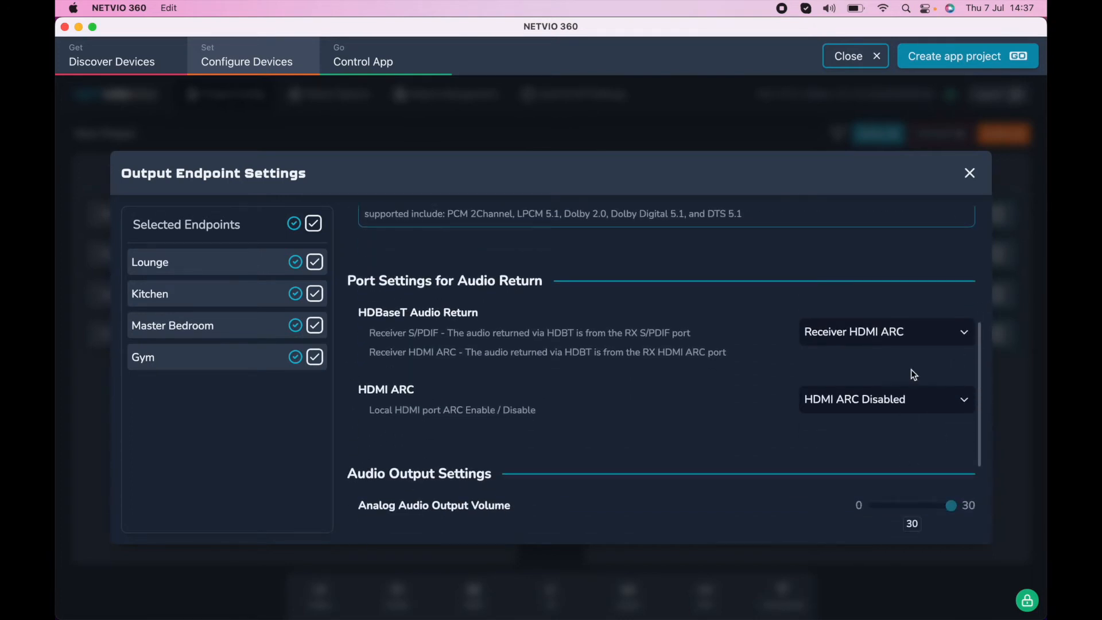
pyautogui.click(920, 339)
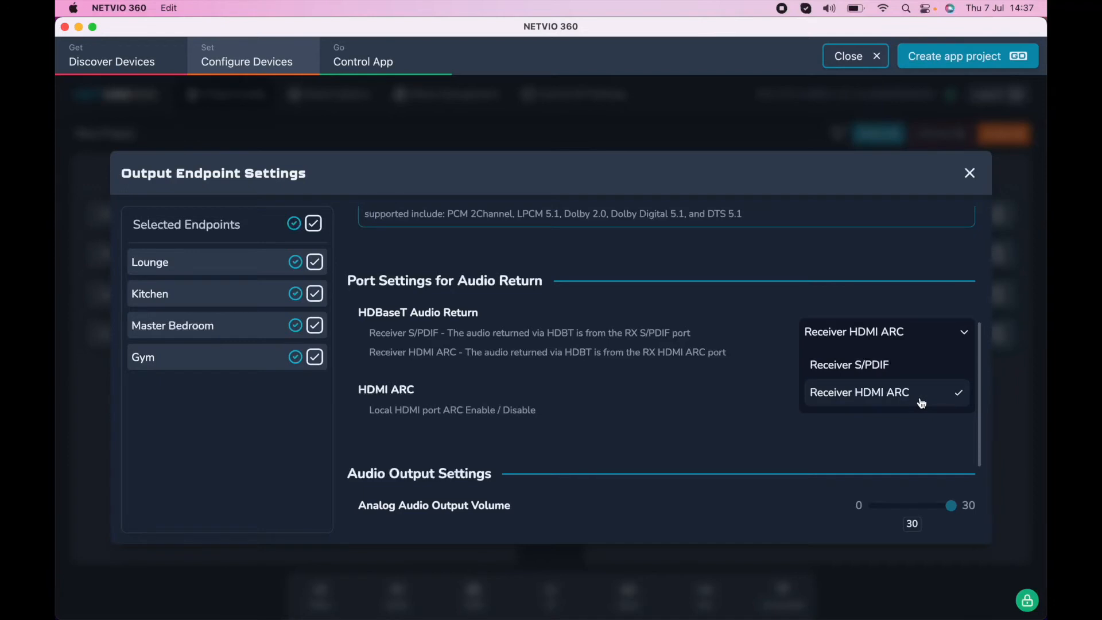
pyautogui.click(836, 395)
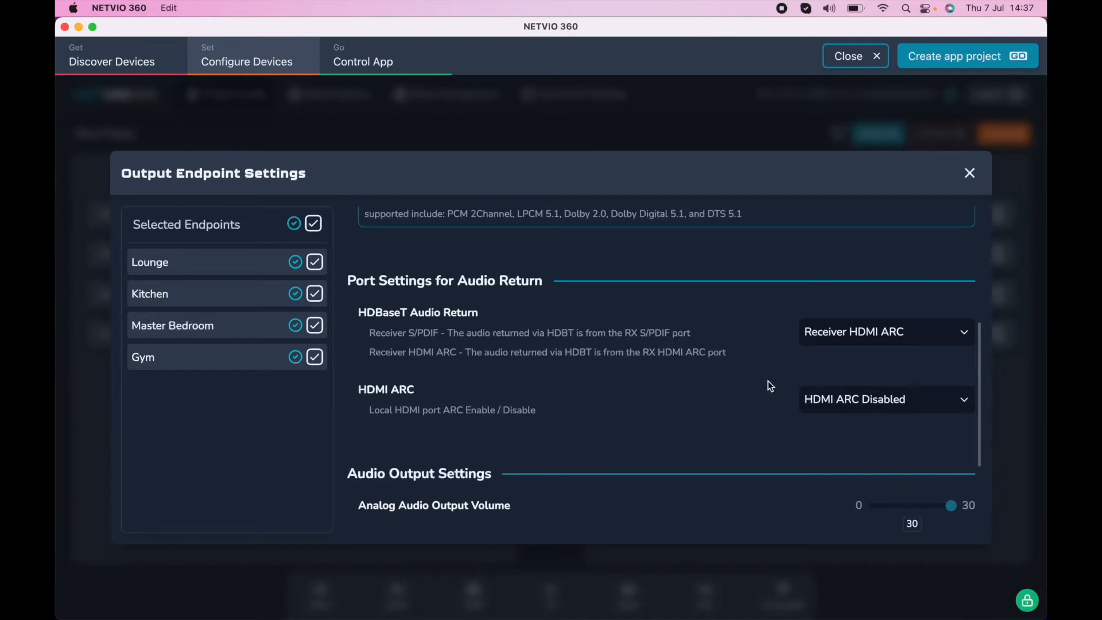
pyautogui.click(920, 400)
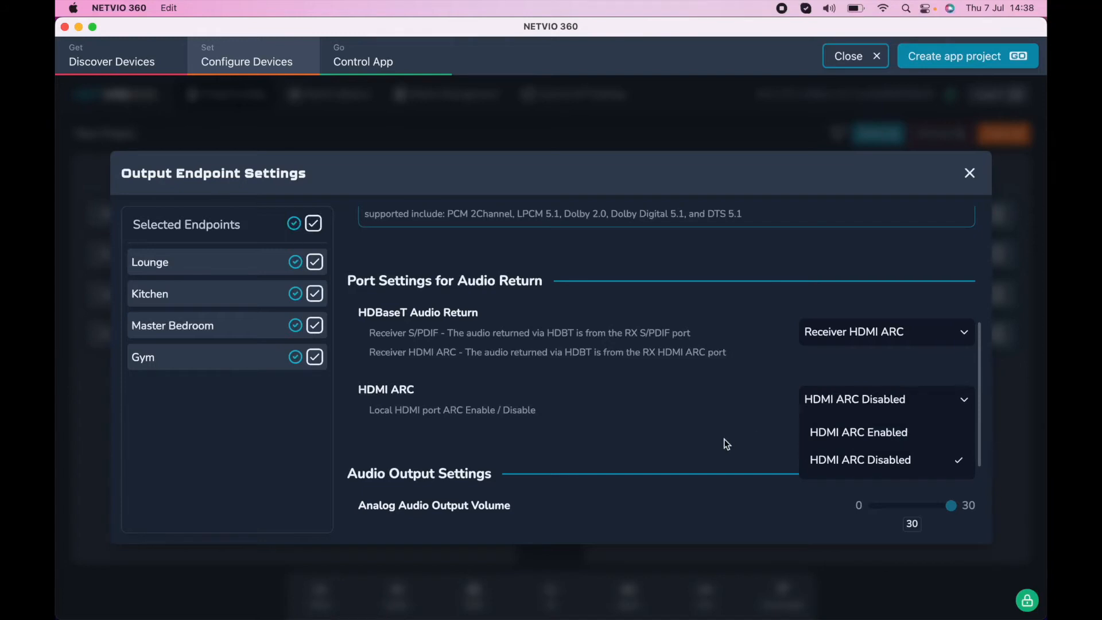
pyautogui.click(763, 440)
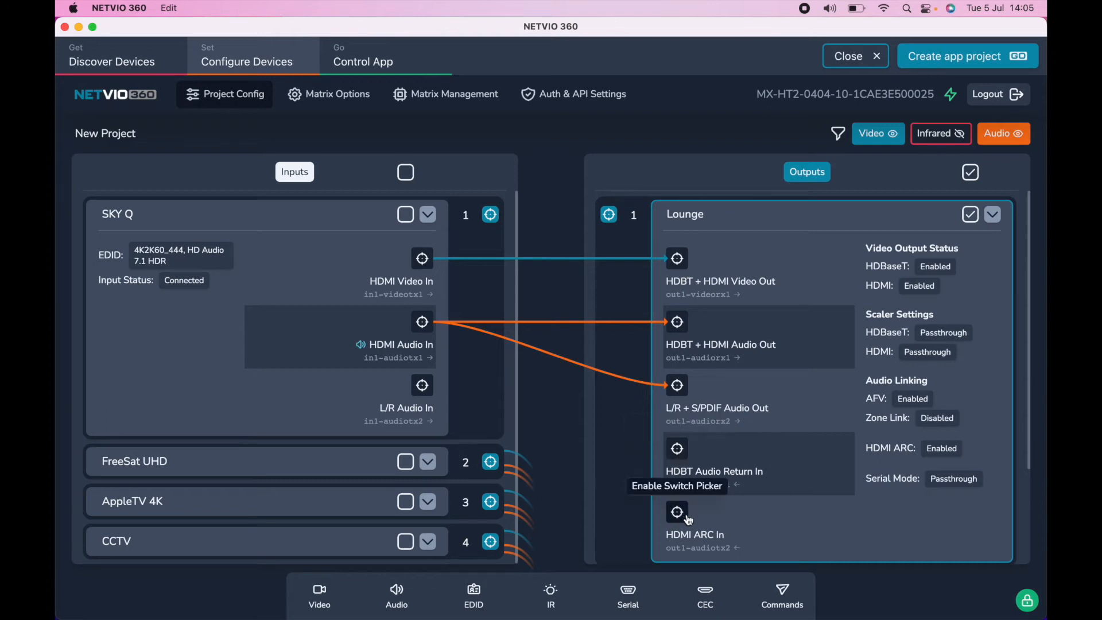
# Step: Route the Lounge's HDBT Audio Return In to its own L/R + S/PDIF Audio Out
pyautogui.click(676, 450)
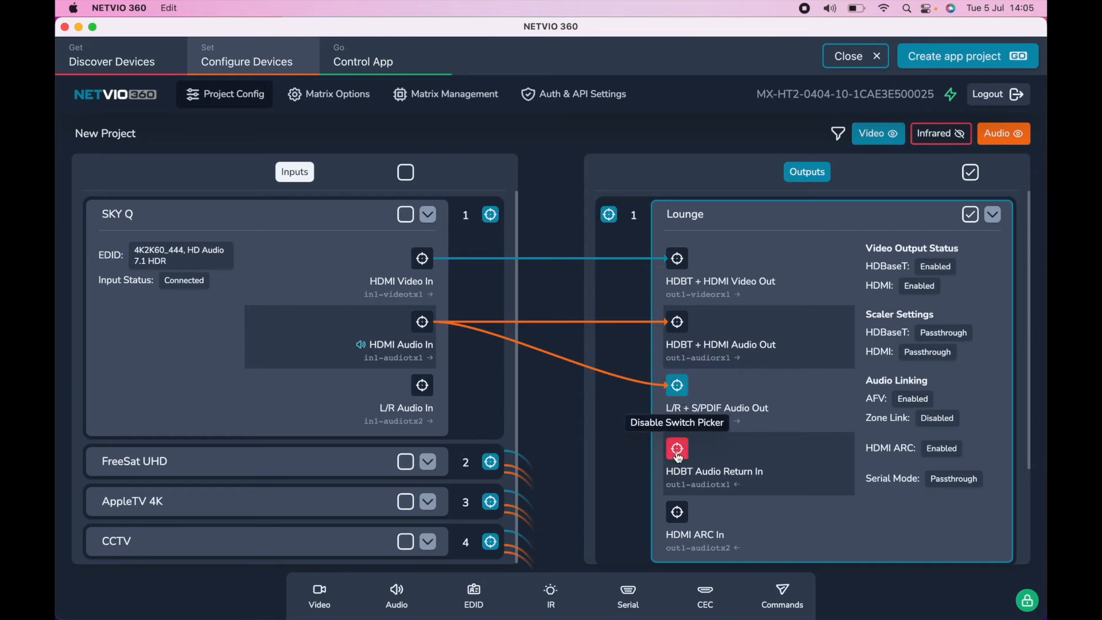
pyautogui.click(678, 387)
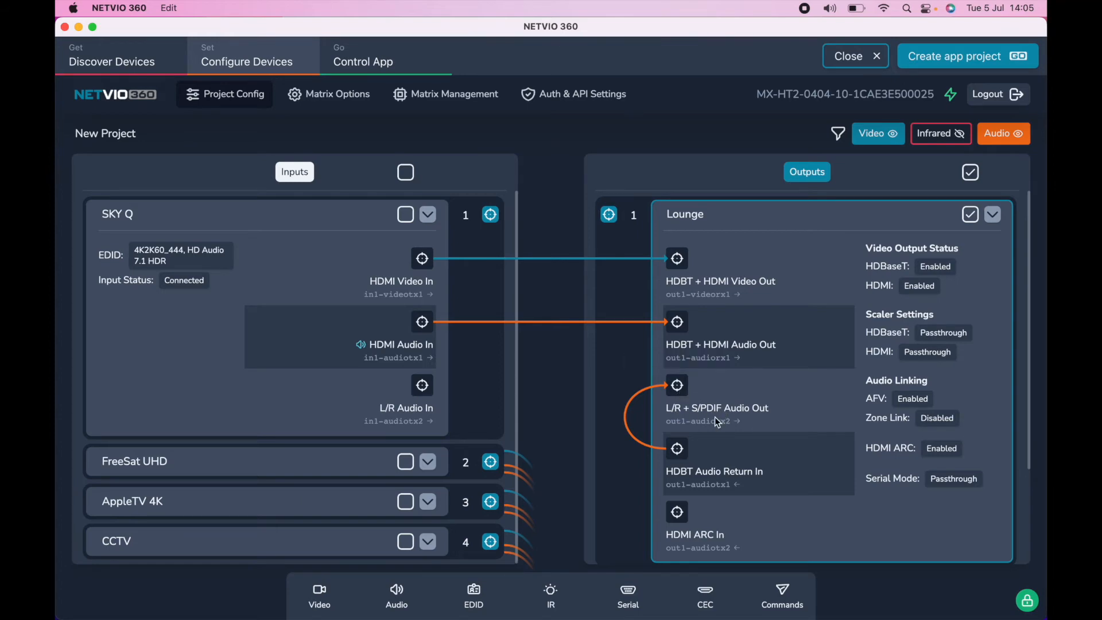
# Step: For all four outputs, disable Audio Follow Video, enable the Analog & S/PDIF Output Link to main Zone, and apply the audio settings
pyautogui.click(396, 595)
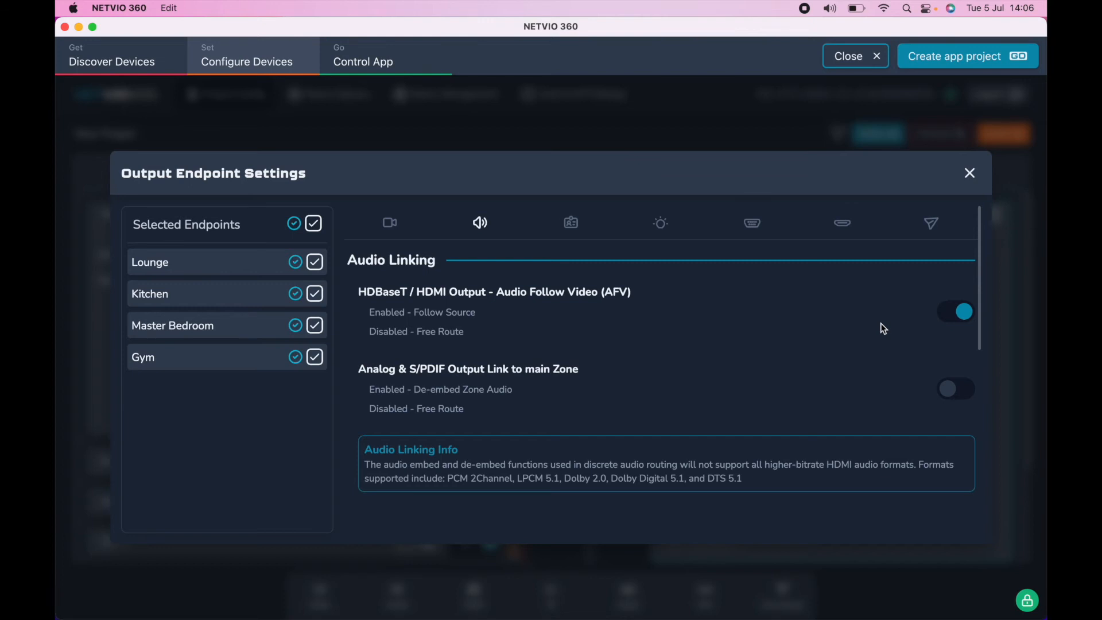
pyautogui.click(966, 316)
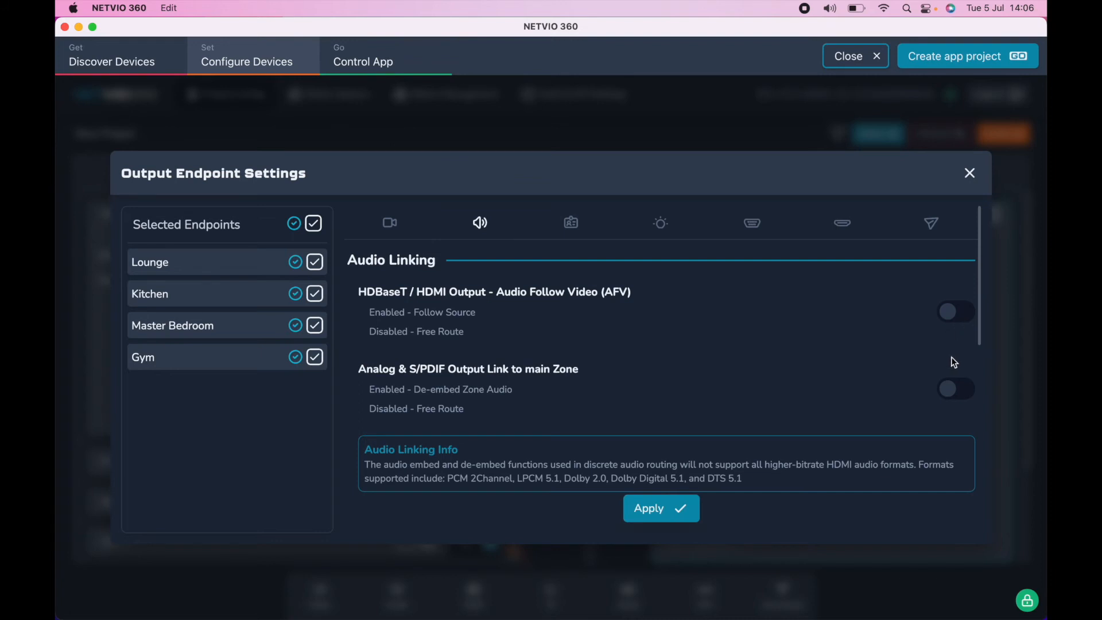
pyautogui.click(953, 395)
pyautogui.click(663, 516)
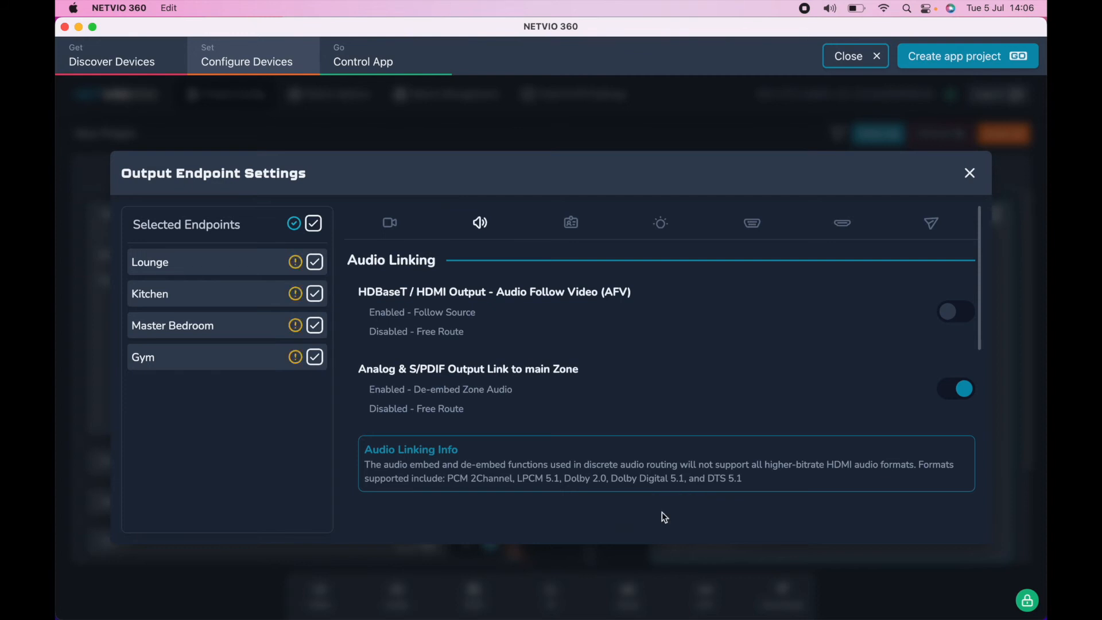
pyautogui.click(971, 175)
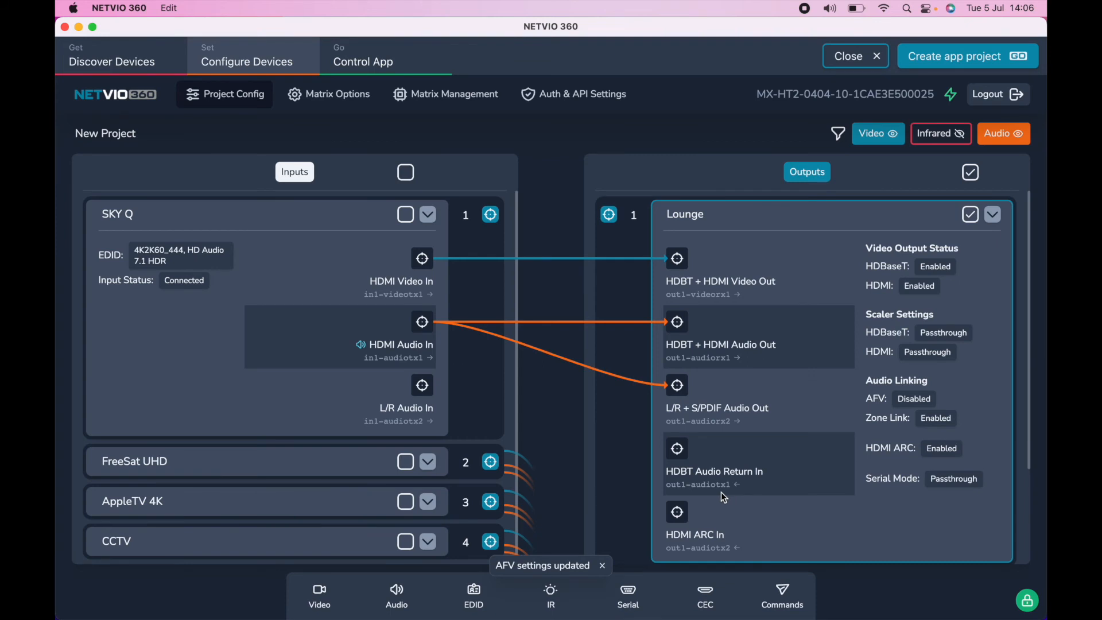
# Step: Route SKY Q's L/R Audio In to the Lounge's HDBT + HDMI Audio Out
pyautogui.click(423, 386)
pyautogui.click(677, 322)
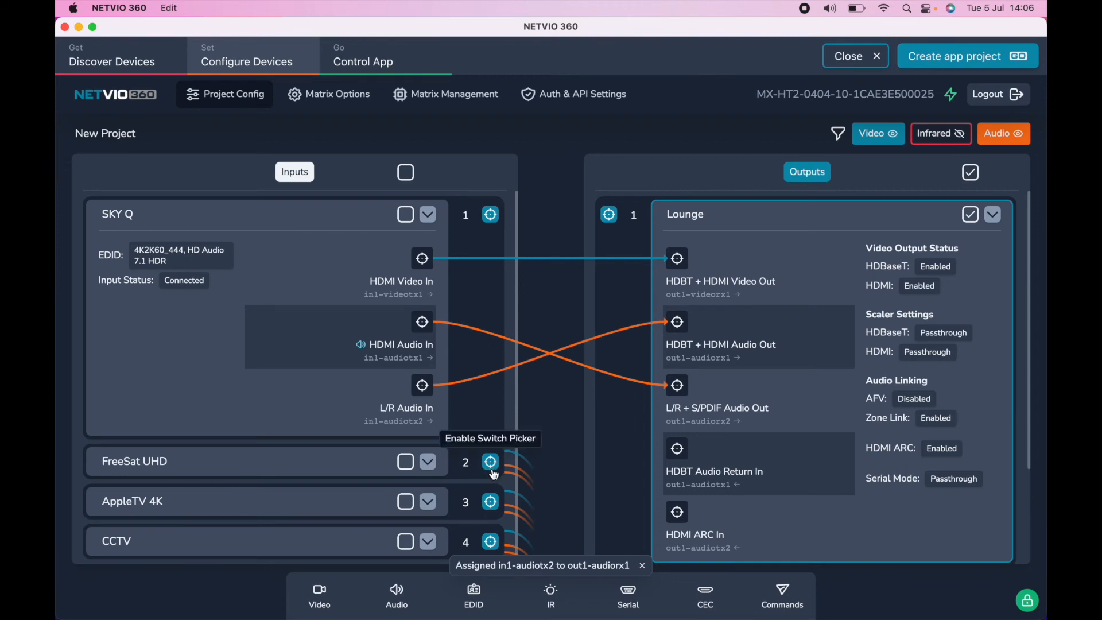
# Step: Expand the FreeSat UHD input and route its HDMI Audio In to the Lounge's HDBT + HDMI Audio Out
pyautogui.click(433, 461)
pyautogui.scroll(-4, 432, 462)
pyautogui.scroll(-1, 433, 462)
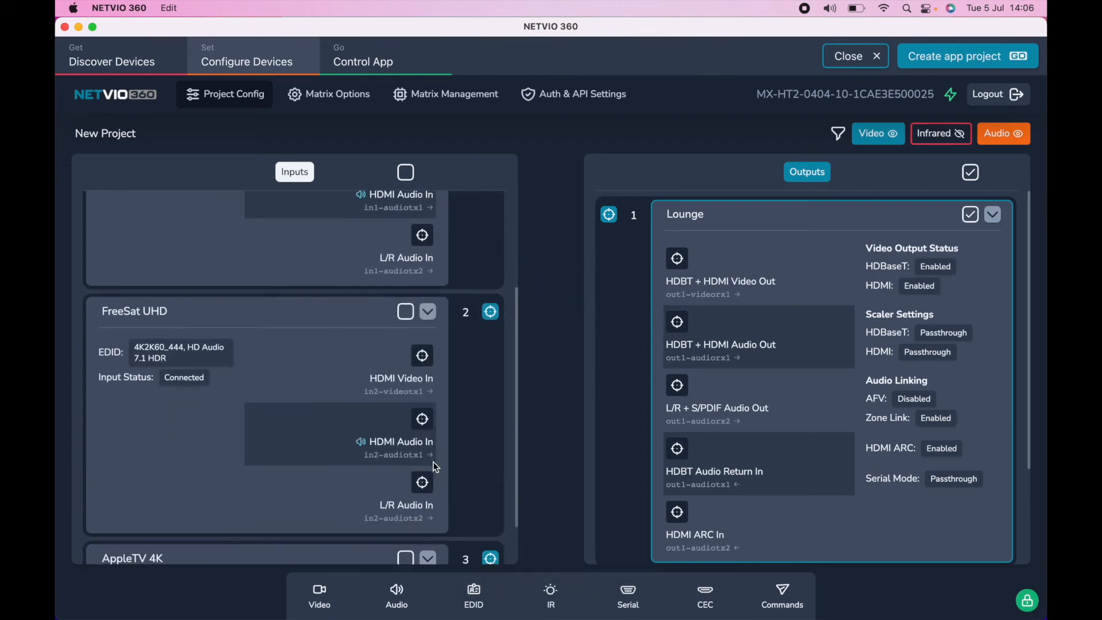
pyautogui.click(422, 419)
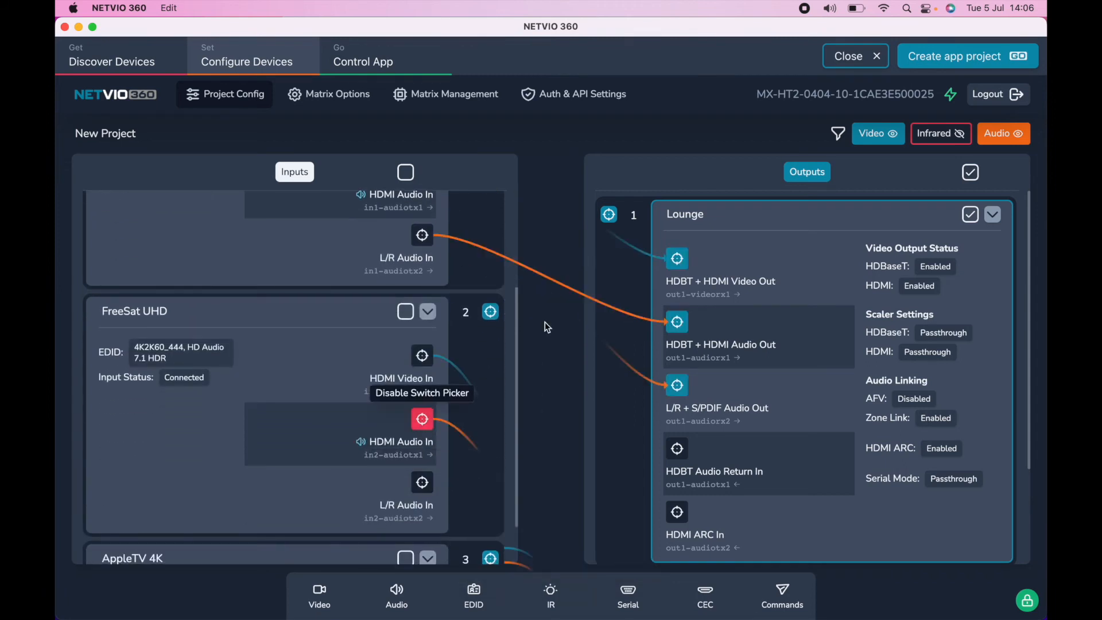
pyautogui.click(677, 322)
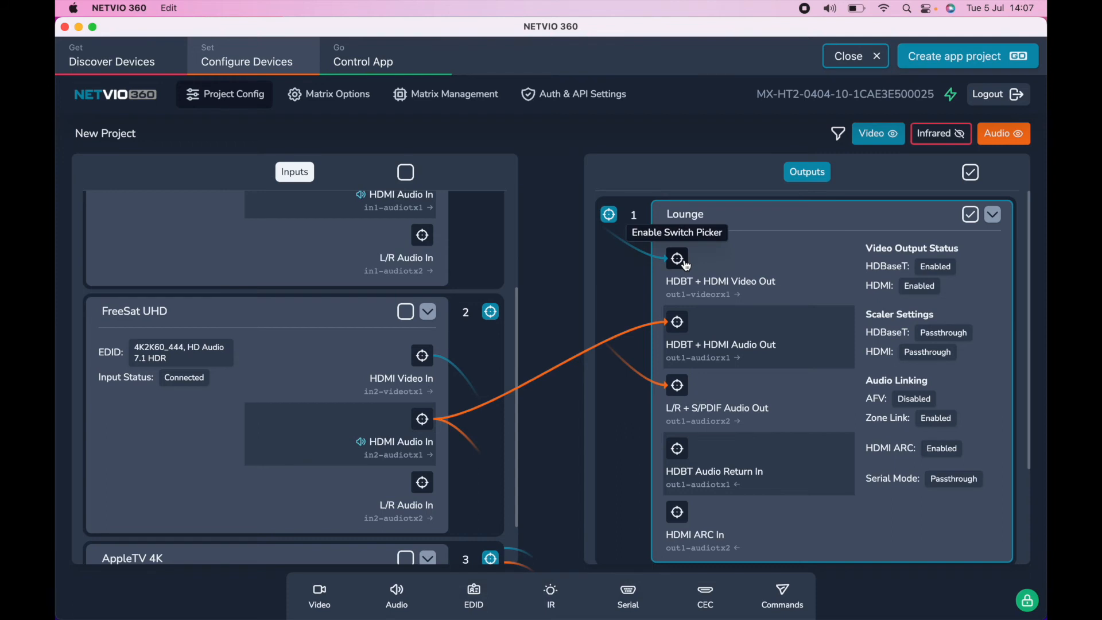
pyautogui.scroll(3, 346, 339)
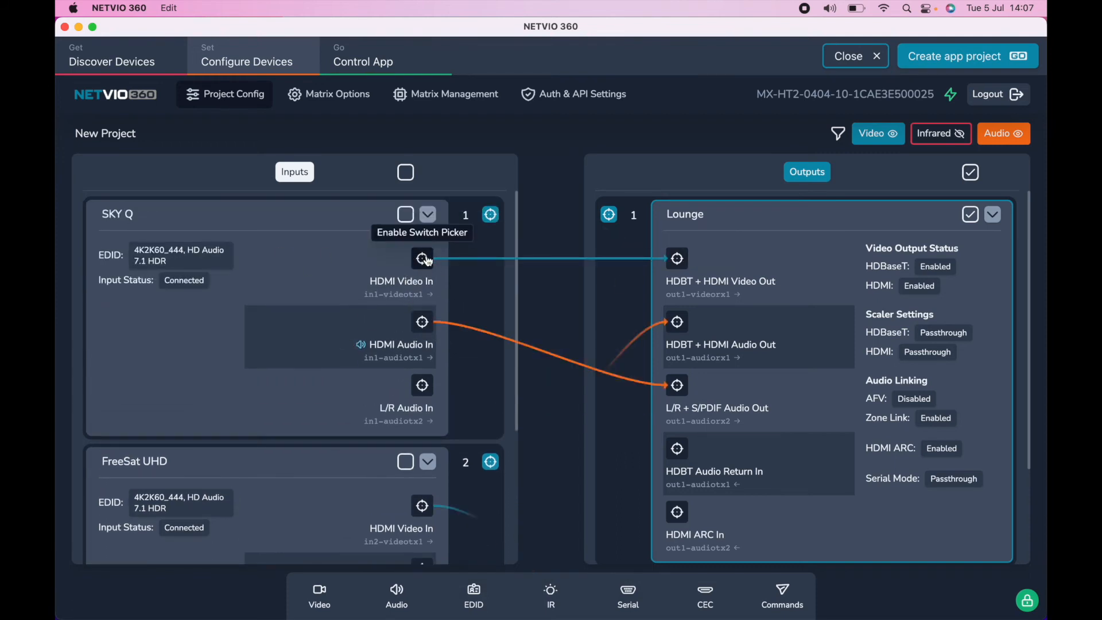
# Step: Route FreeSat UHD's L/R Audio In to the Lounge's HDBT + HDMI Audio Out
pyautogui.scroll(-3, 429, 425)
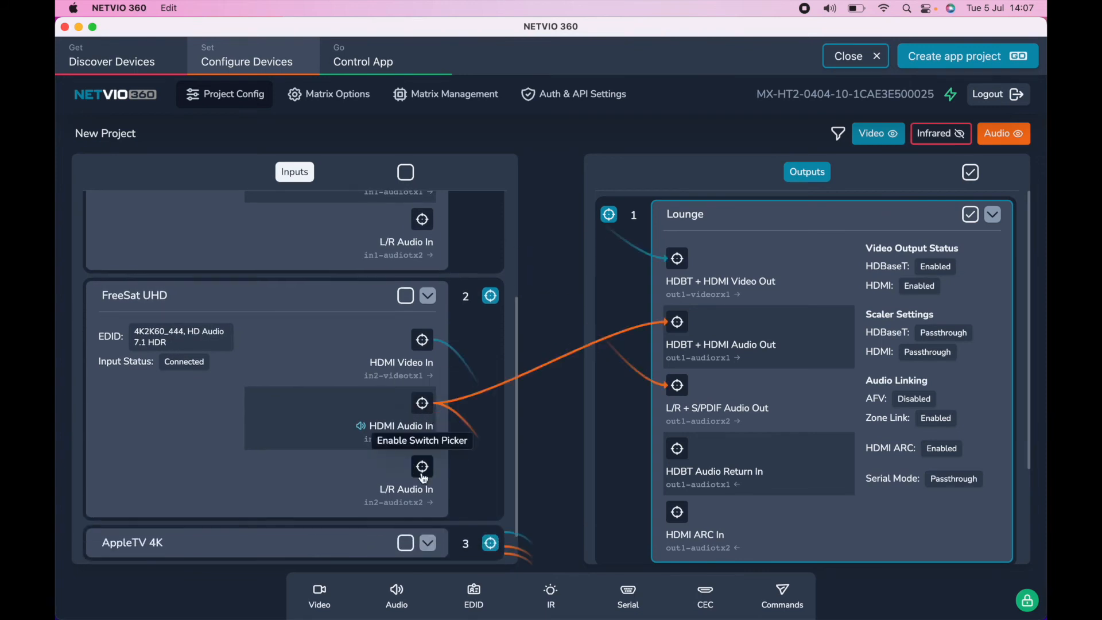
pyautogui.click(424, 467)
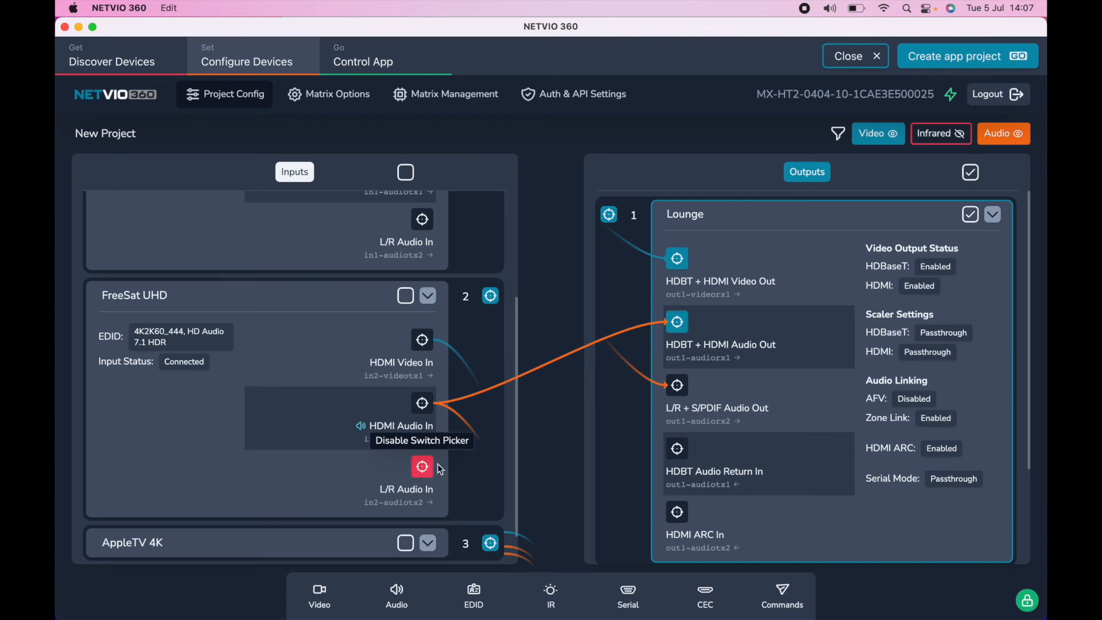
pyautogui.click(684, 331)
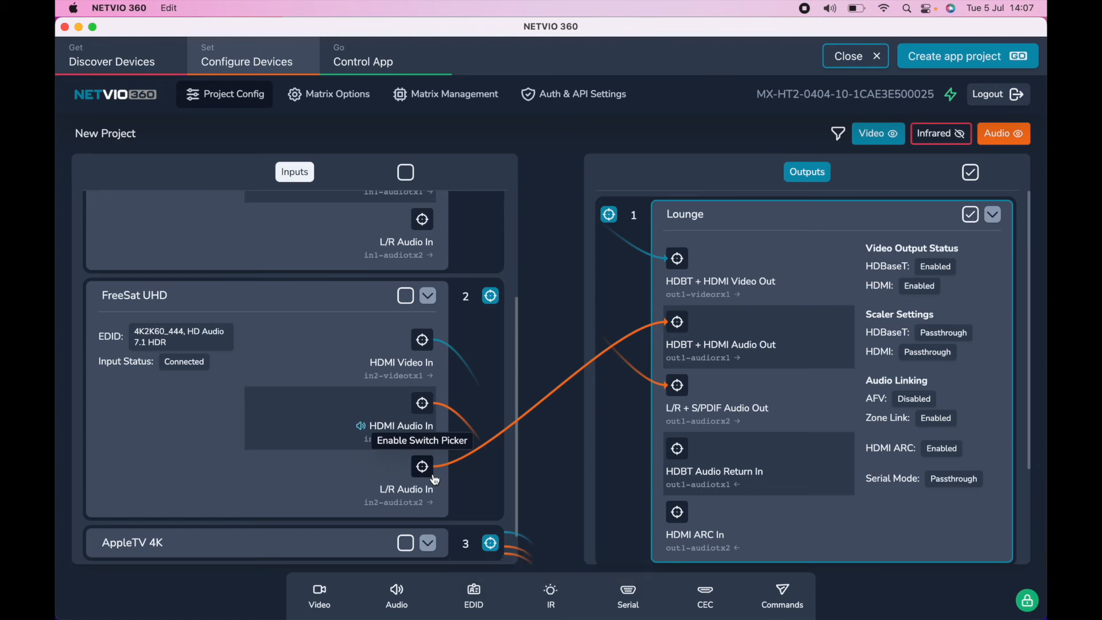
pyautogui.scroll(5, 435, 480)
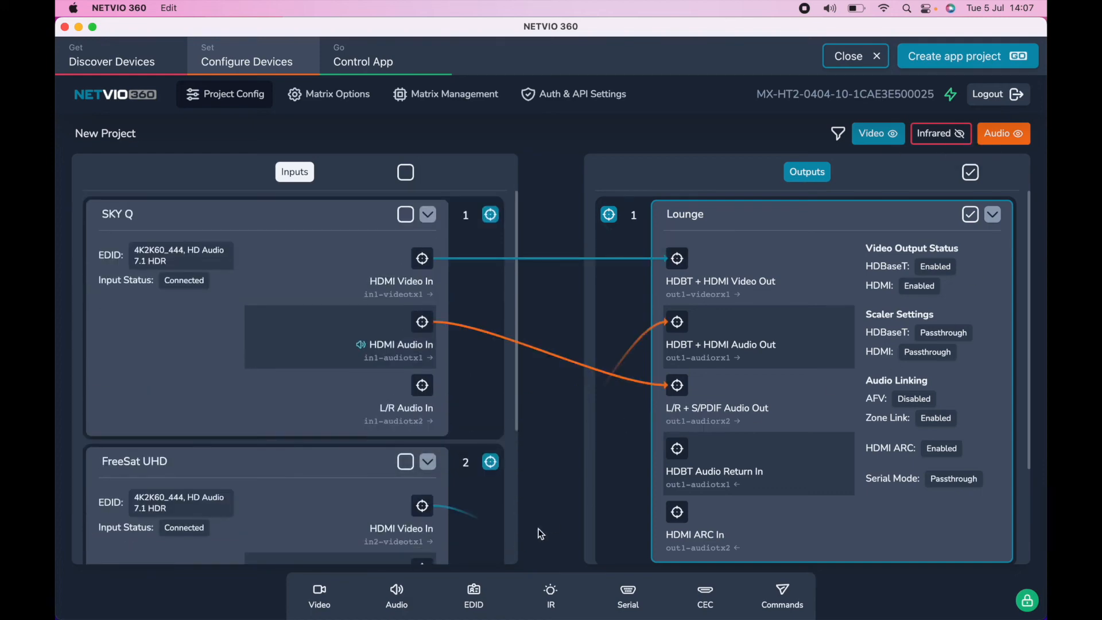
# Step: For all four outputs, disable the Analog & S/PDIF Output Link to main Zone and apply the audio settings
pyautogui.click(397, 602)
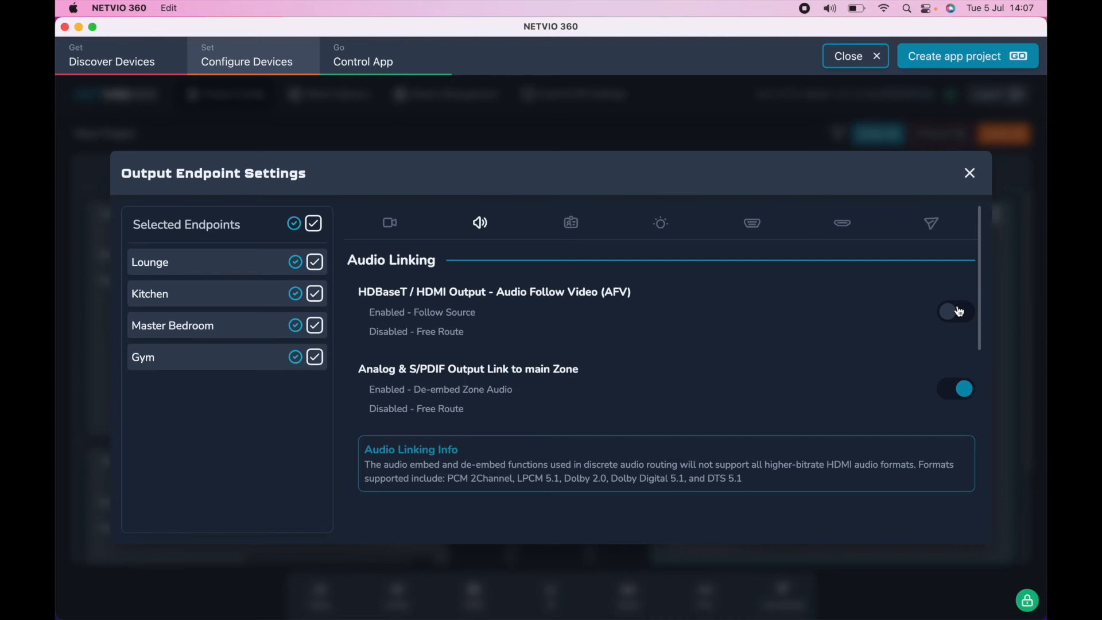
pyautogui.click(954, 391)
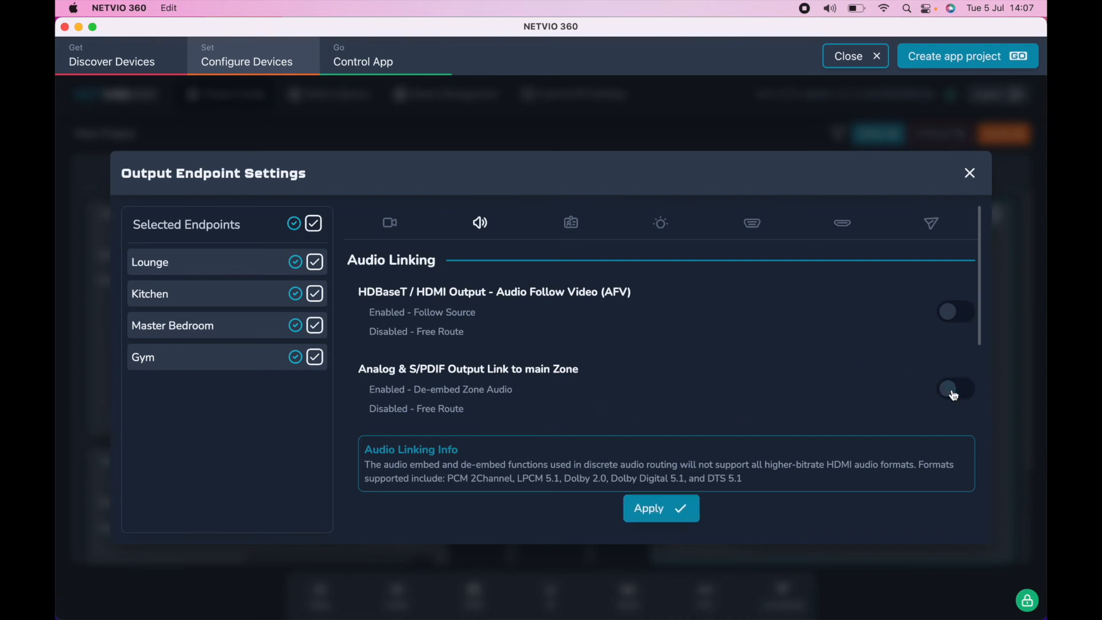
pyautogui.click(653, 510)
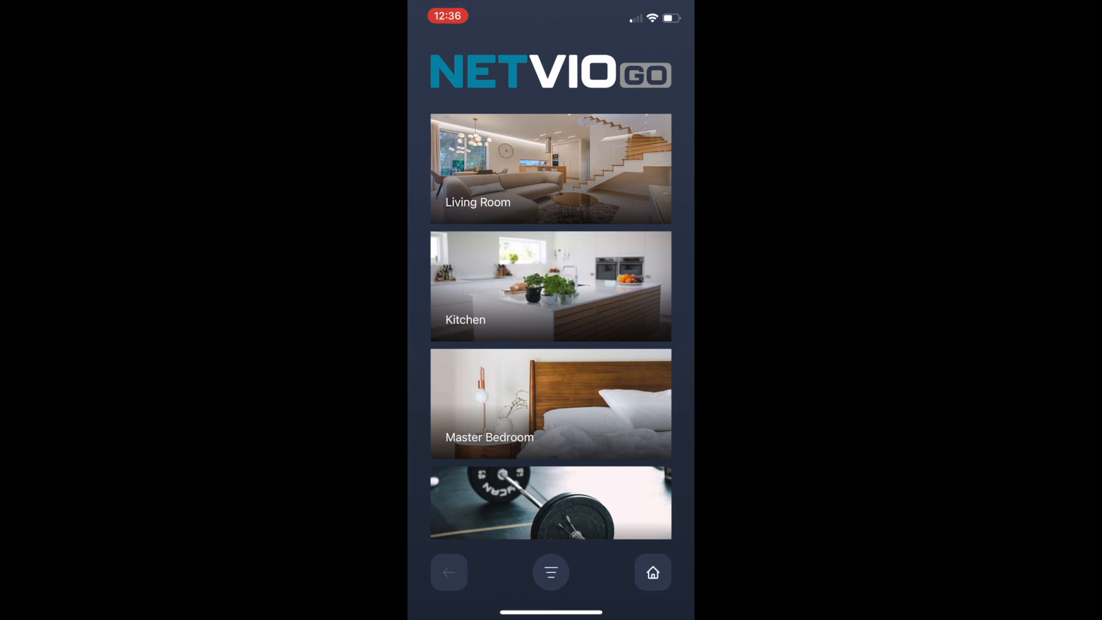
# Step: In the NETVIO GO app, open the Living Room and set its audio source to SKY Q
pyautogui.click(517, 169)
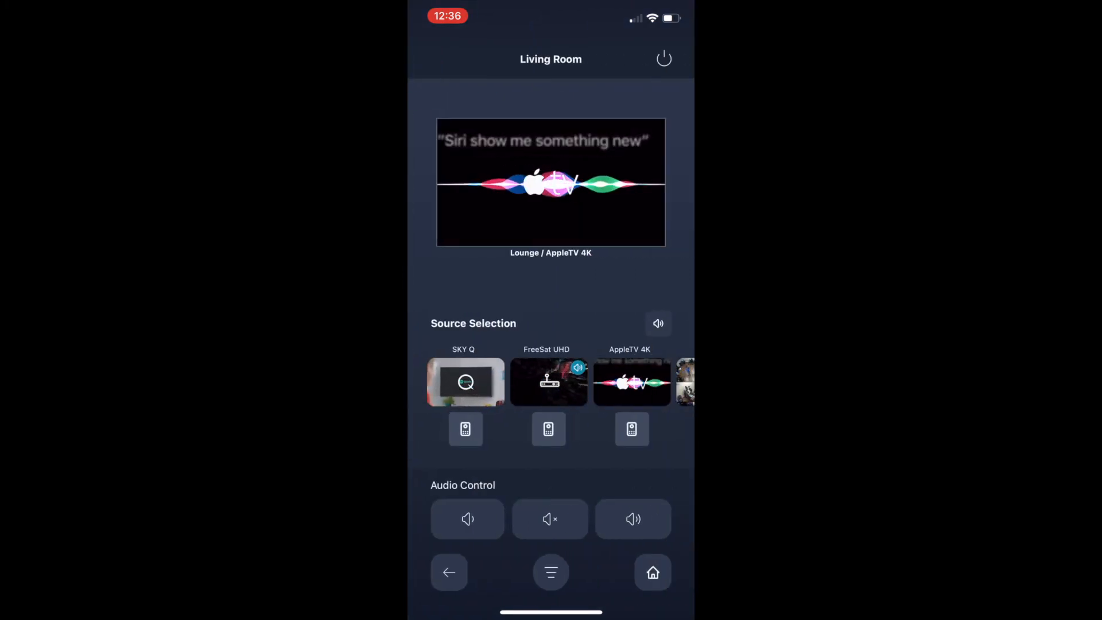
pyautogui.click(658, 324)
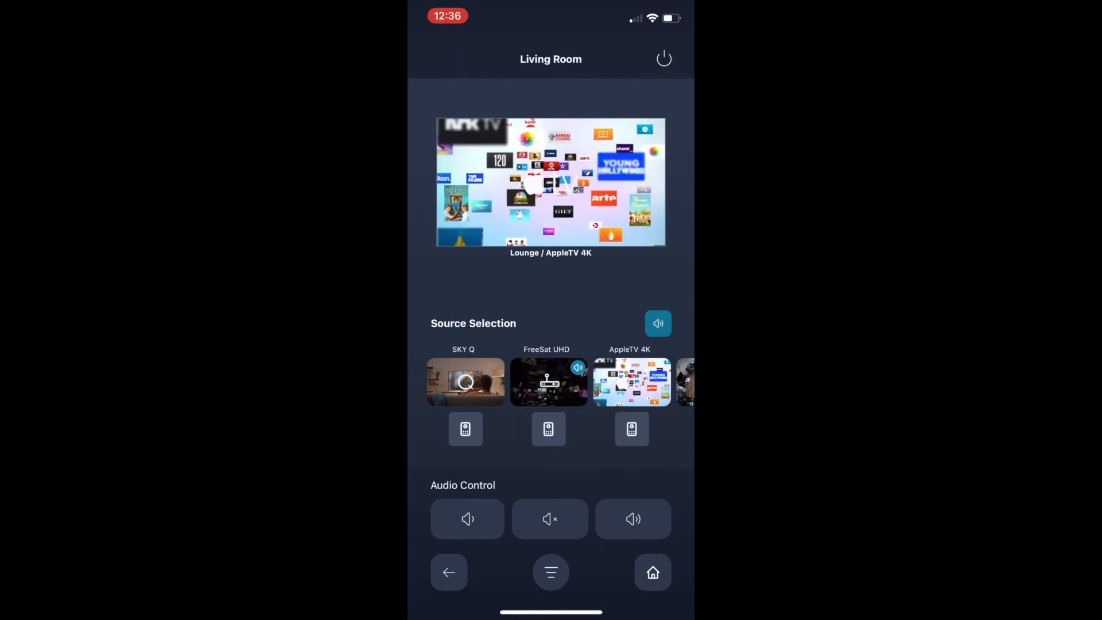
pyautogui.click(466, 382)
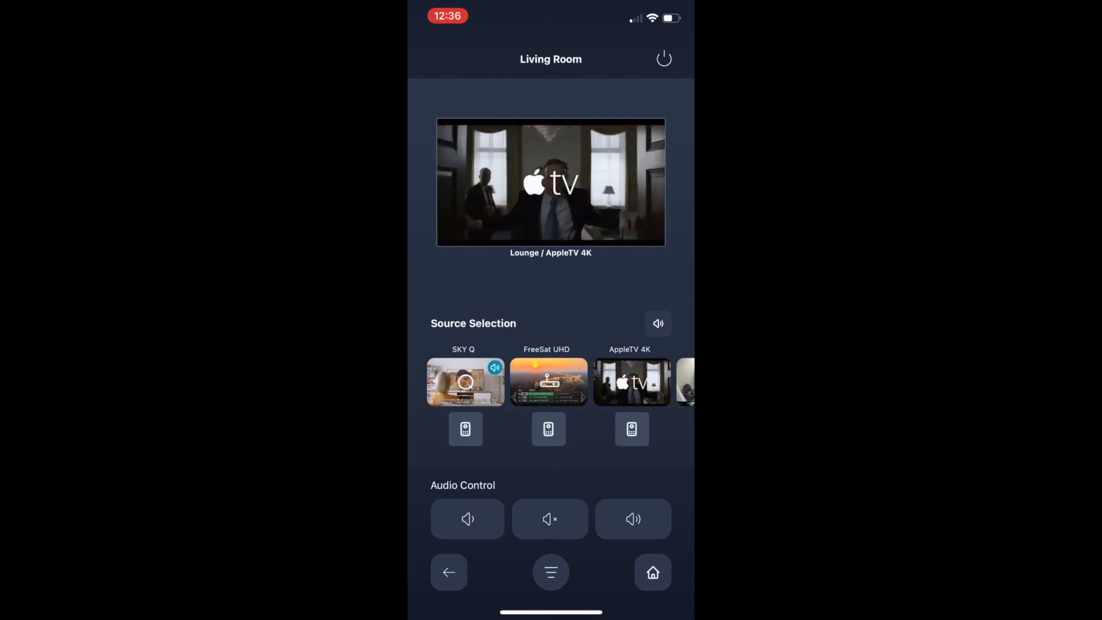
# Step: Switch the Living Room's audio source to AppleTV 4K, followed by FreeSat UHD, keeping AppleTV 4K as the video source
pyautogui.click(658, 323)
pyautogui.click(632, 382)
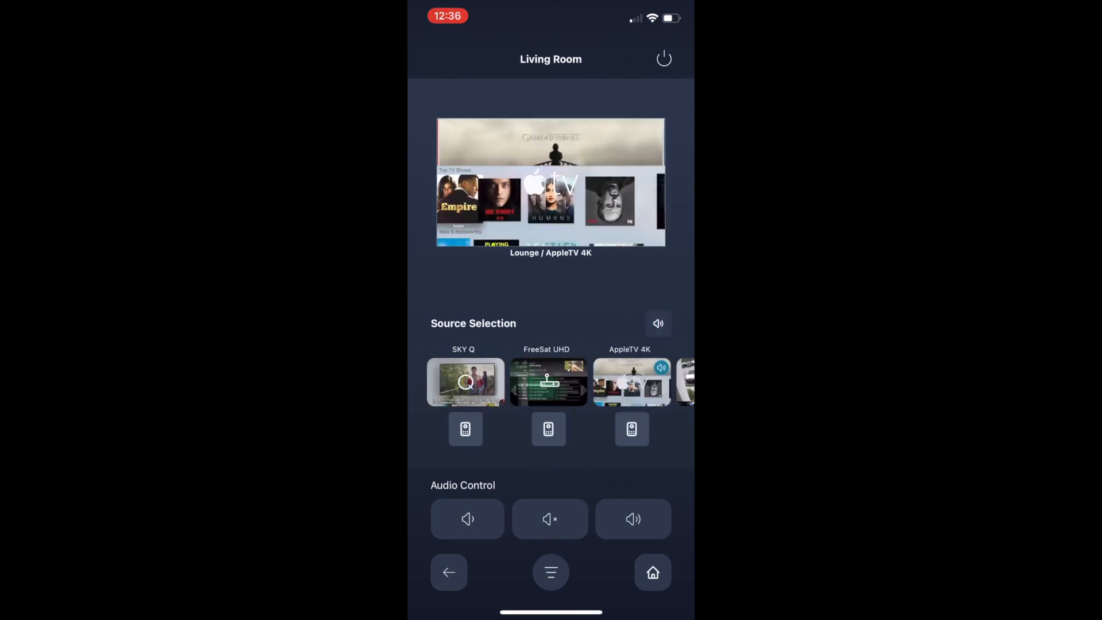
pyautogui.click(658, 323)
pyautogui.click(549, 382)
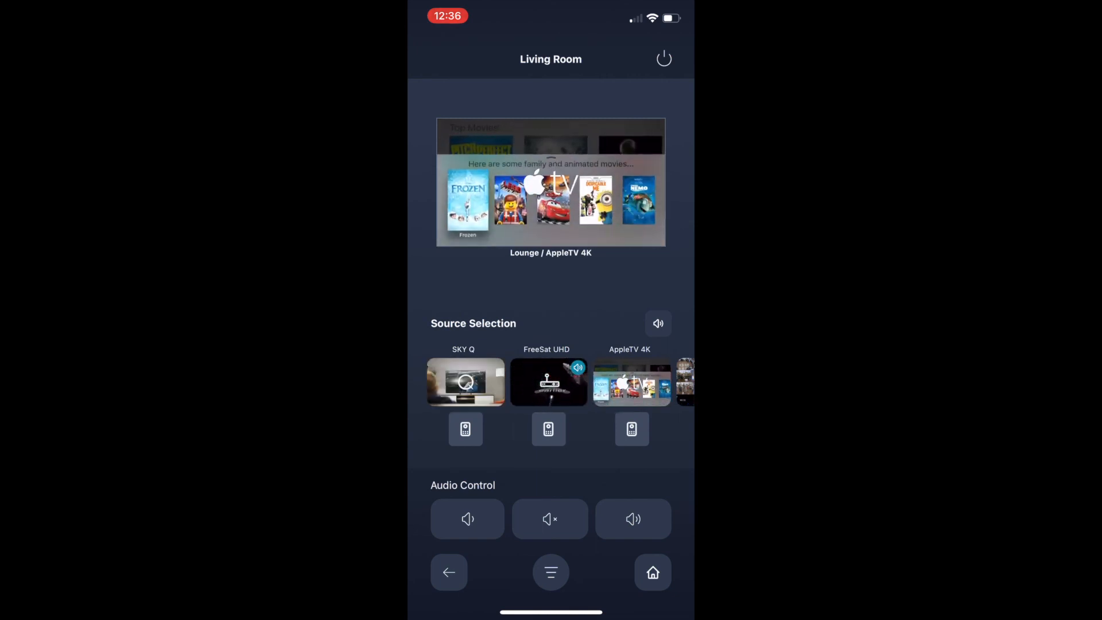
# Step: Change the Lounge display's video source to SKY Q, followed by FreeSat UHD
pyautogui.moveTo(466, 382); pyautogui.dragTo(533, 207)
pyautogui.moveTo(548, 383); pyautogui.dragTo(548, 189)
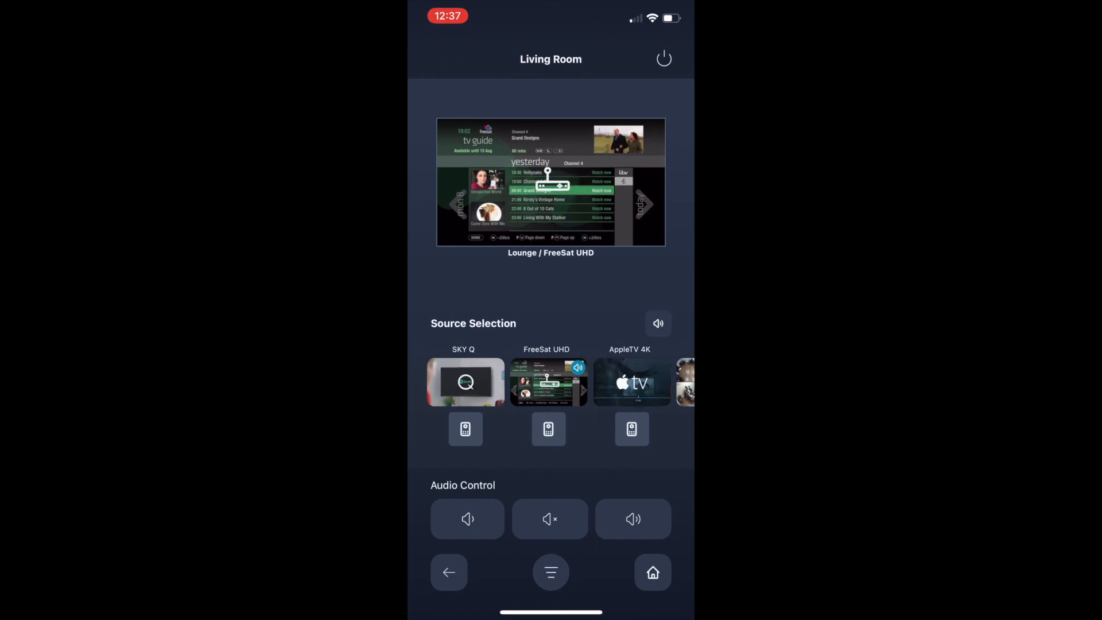
# Step: Set the Living Room's audio source to SKY Q while FreeSat UHD stays selected for video
pyautogui.click(659, 323)
pyautogui.click(465, 382)
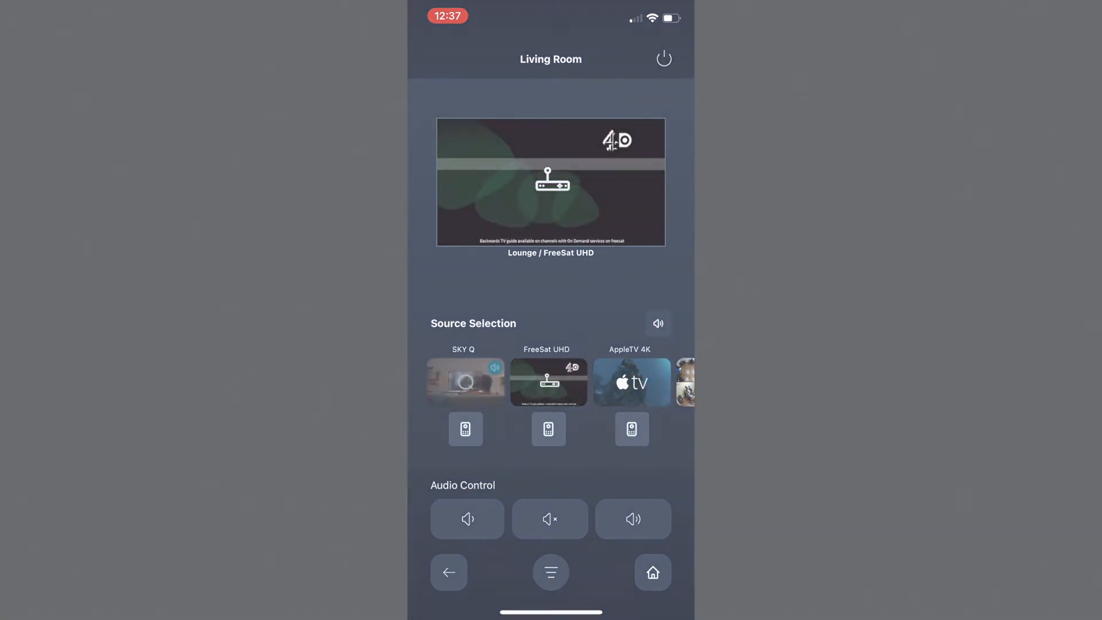